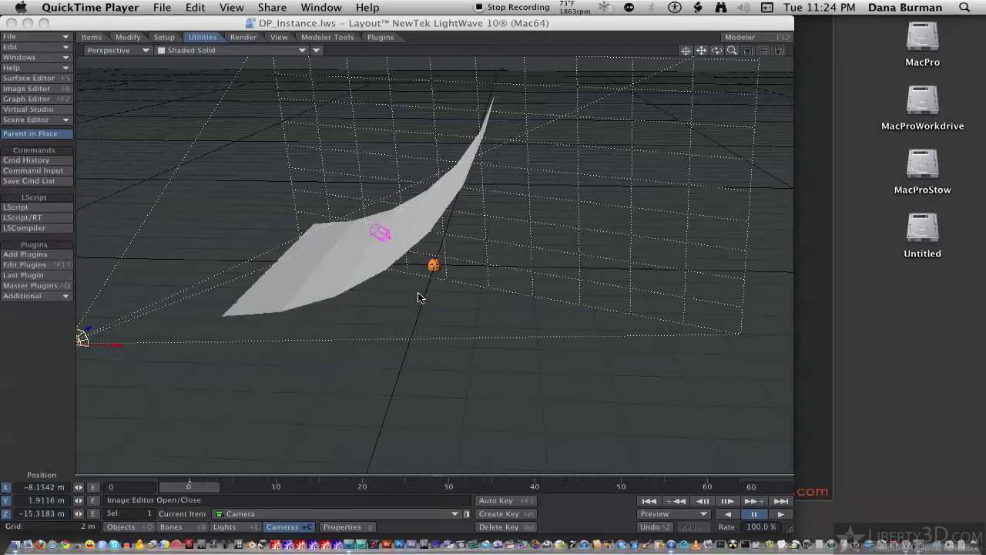
- Orbit the Perspective view around the jack-o'-lantern and in closer to the bent grid
{"action": "left_click", "coordinate": [418, 296]}
{"action": "left_click_drag", "start_coordinate": [410, 312], "coordinate": [322, 289], "text": "alt"}
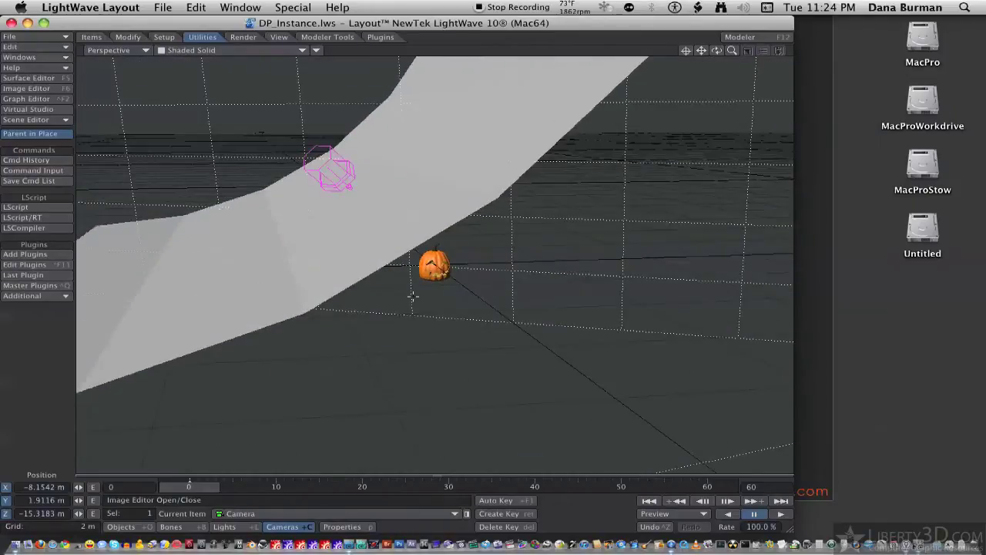
{"action": "left_click_drag", "start_coordinate": [412, 295], "coordinate": [498, 292], "text": "alt"}
{"action": "left_click", "coordinate": [434, 264]}
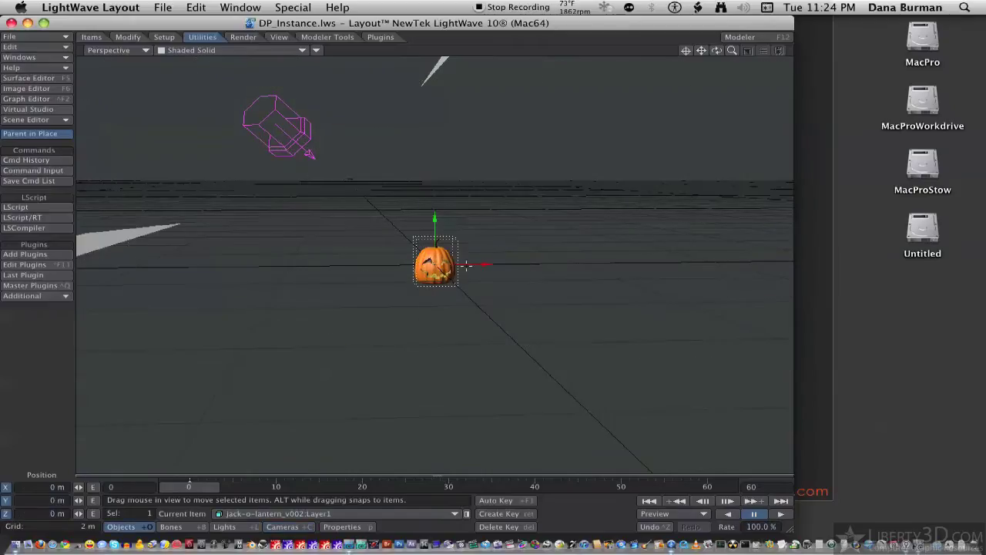
{"action": "left_click_drag", "start_coordinate": [435, 265], "coordinate": [433, 219], "text": "alt"}
{"action": "left_click_drag", "start_coordinate": [278, 250], "coordinate": [451, 184], "text": "alt"}
- Select the bent grid and show it as Front Face Wireframe, zoomed out to see all of it
{"action": "left_click", "coordinate": [452, 183]}
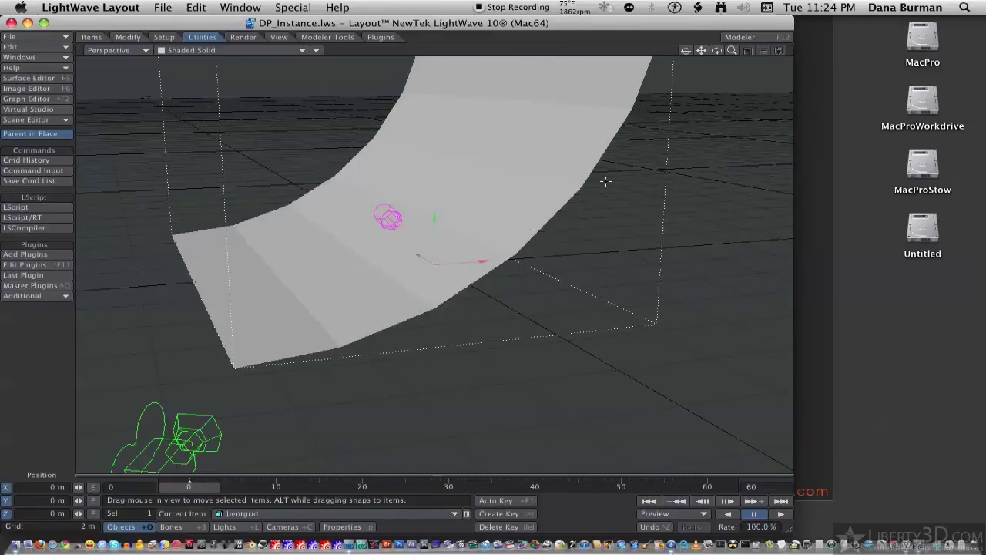
{"action": "left_click", "coordinate": [258, 49]}
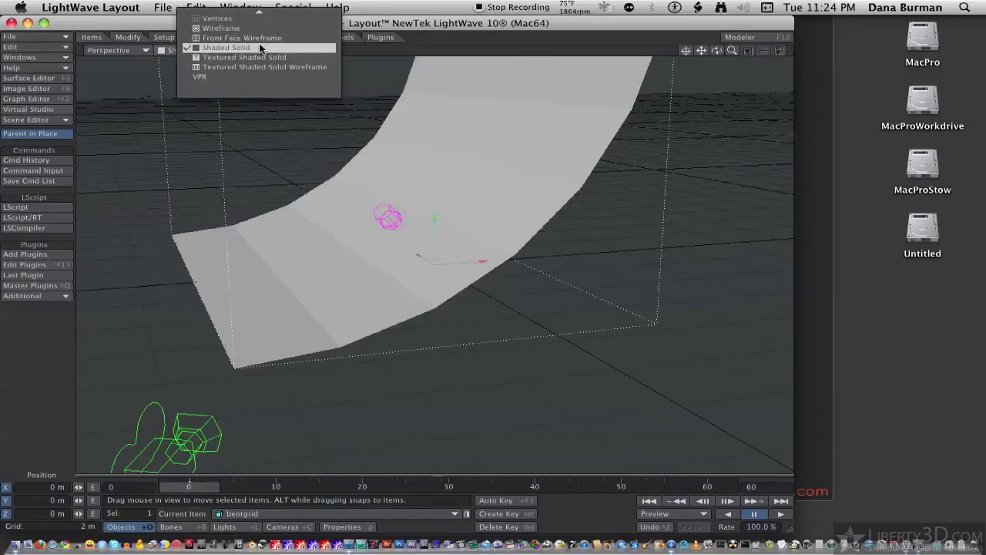
{"action": "left_click", "coordinate": [258, 44]}
{"action": "left_click_drag", "start_coordinate": [461, 197], "coordinate": [483, 245], "text": "ctrl+alt"}
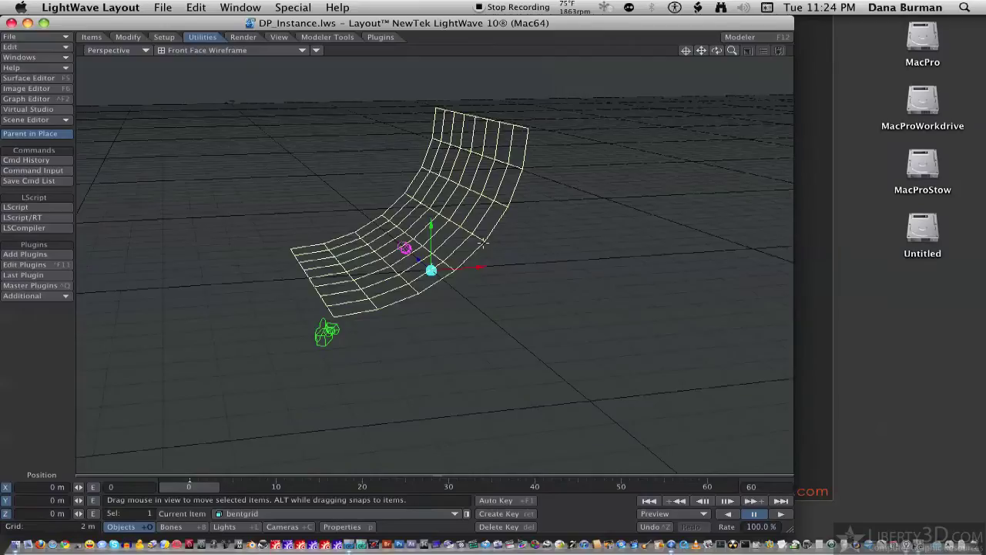
- Switch the viewport render style to Textured Shaded Solid
{"action": "left_click", "coordinate": [254, 46]}
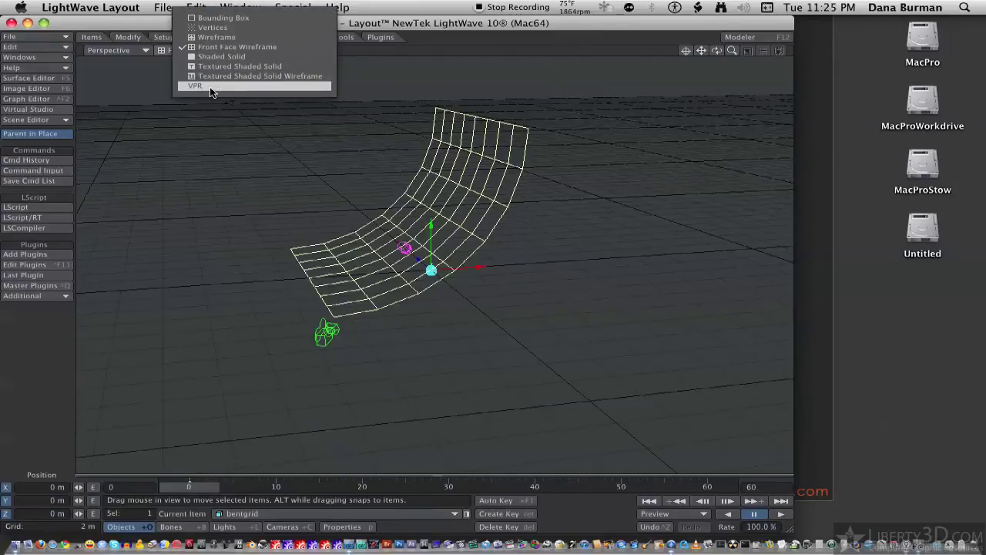
{"action": "left_click", "coordinate": [209, 66]}
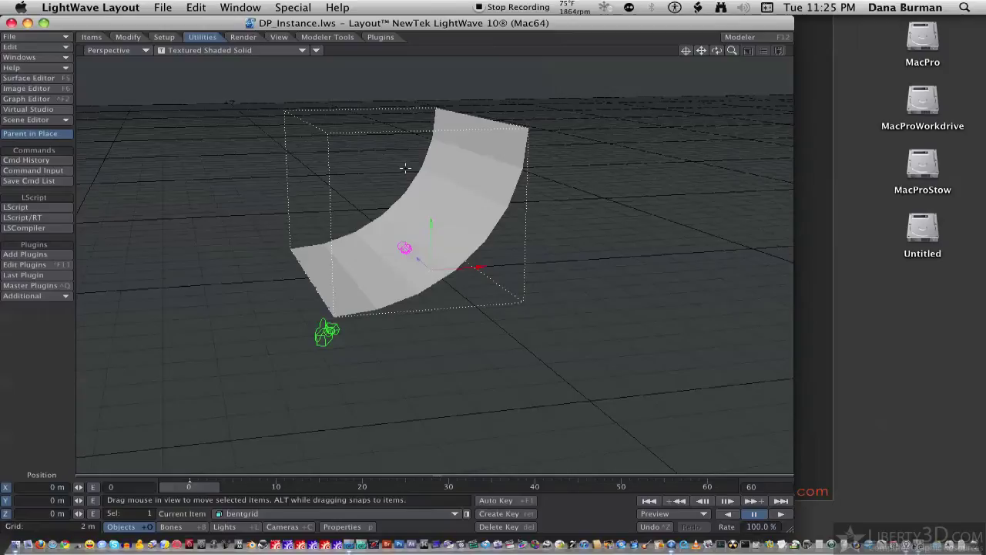
{"action": "scroll", "coordinate": [453, 262], "scroll_direction": "up", "scroll_amount": 5}
{"action": "scroll", "coordinate": [370, 287], "scroll_direction": "down", "scroll_amount": 4}
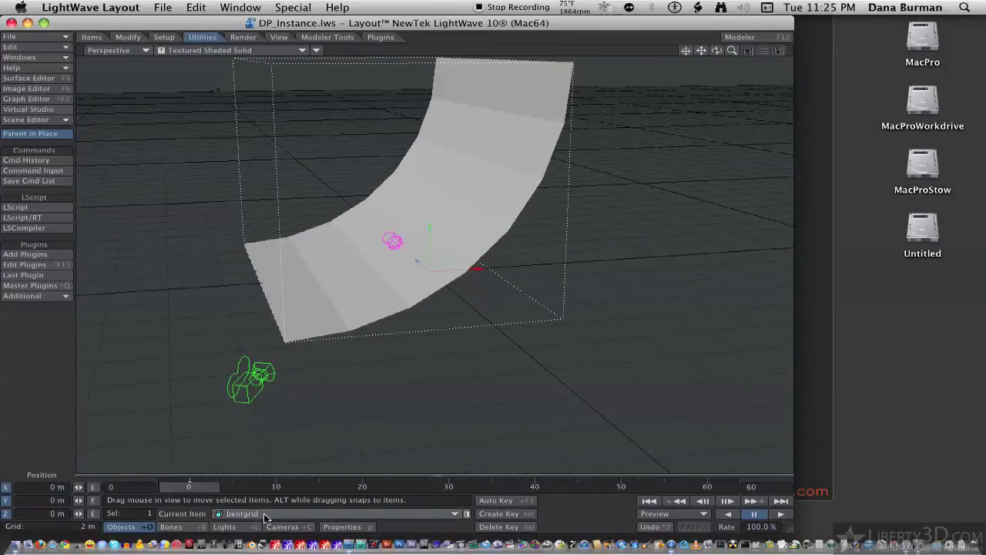
- Add DP Instance as a custom object in the bent grid's Object Properties
{"action": "left_click", "coordinate": [342, 528]}
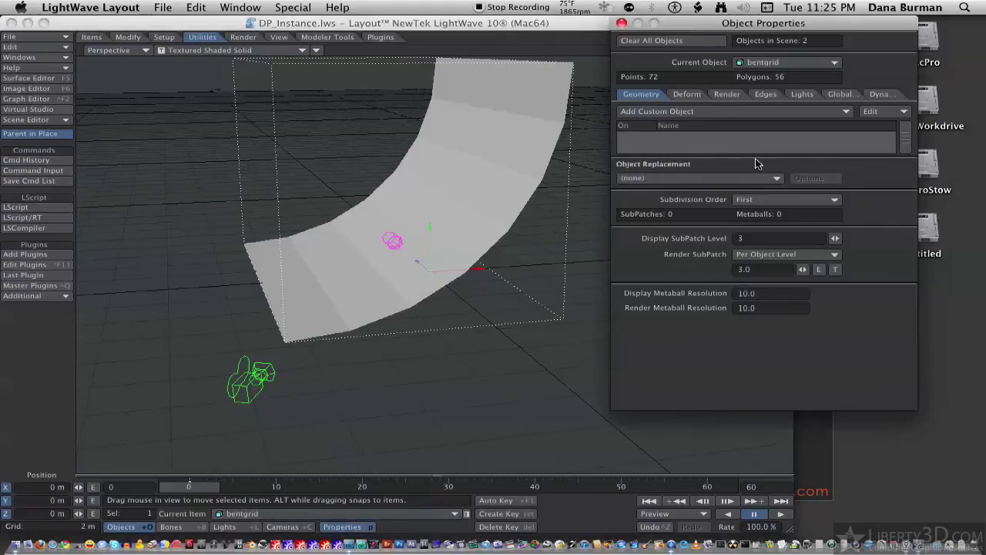
{"action": "left_click", "coordinate": [640, 111]}
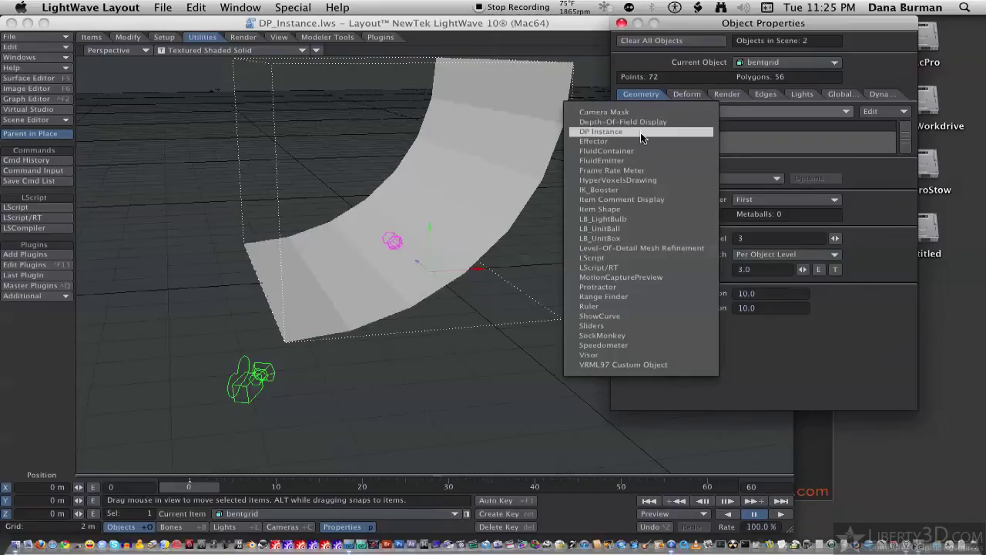
{"action": "left_click", "coordinate": [641, 132]}
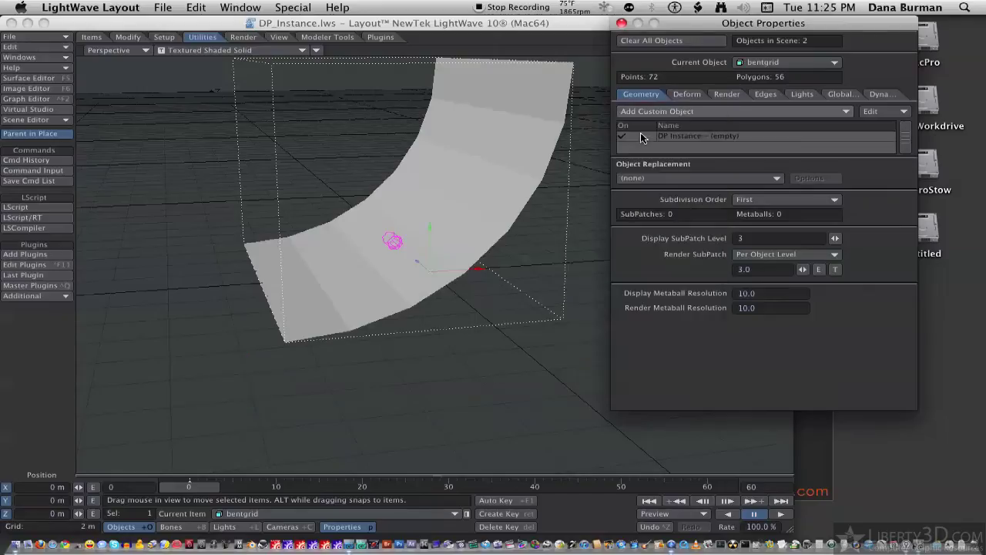
- Open the DP Instance settings panel and confirm its reference list is still empty
{"action": "double_click", "coordinate": [703, 134]}
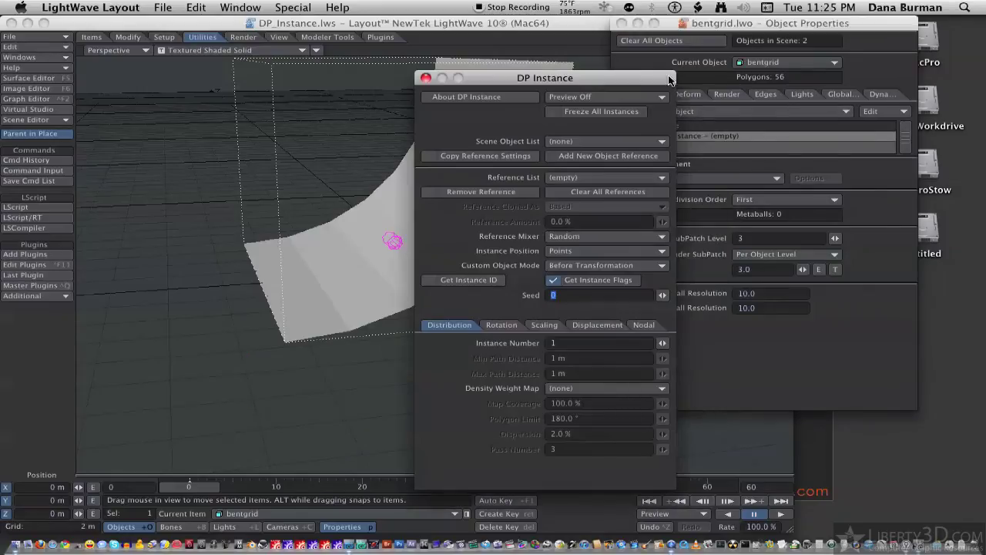
{"action": "left_click_drag", "start_coordinate": [620, 72], "coordinate": [846, 44]}
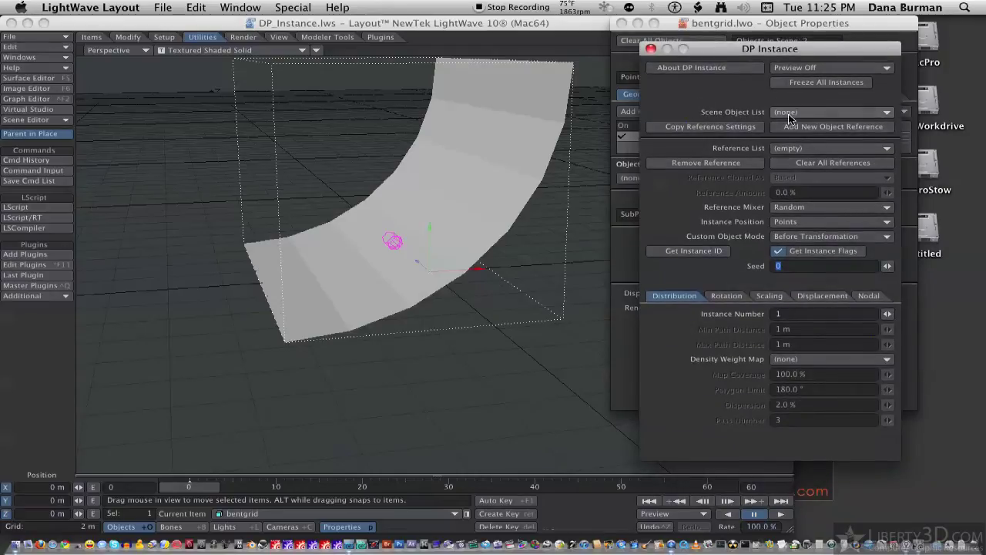
{"action": "left_click", "coordinate": [782, 146]}
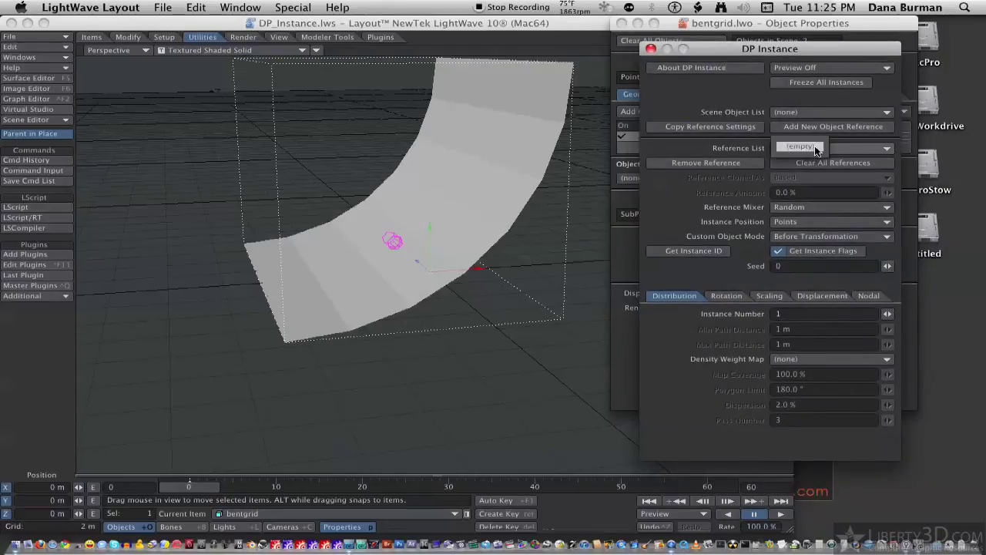
{"action": "left_click", "coordinate": [804, 153]}
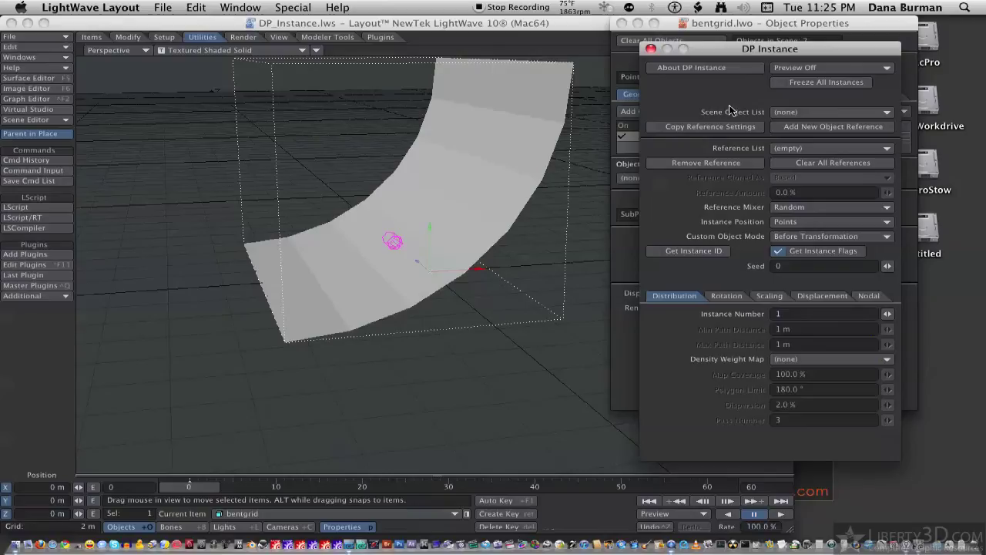
- Add jack-o-lantern_v002:Layer1 from the Scene Object List as a DP Instance object reference
{"action": "left_click", "coordinate": [811, 110]}
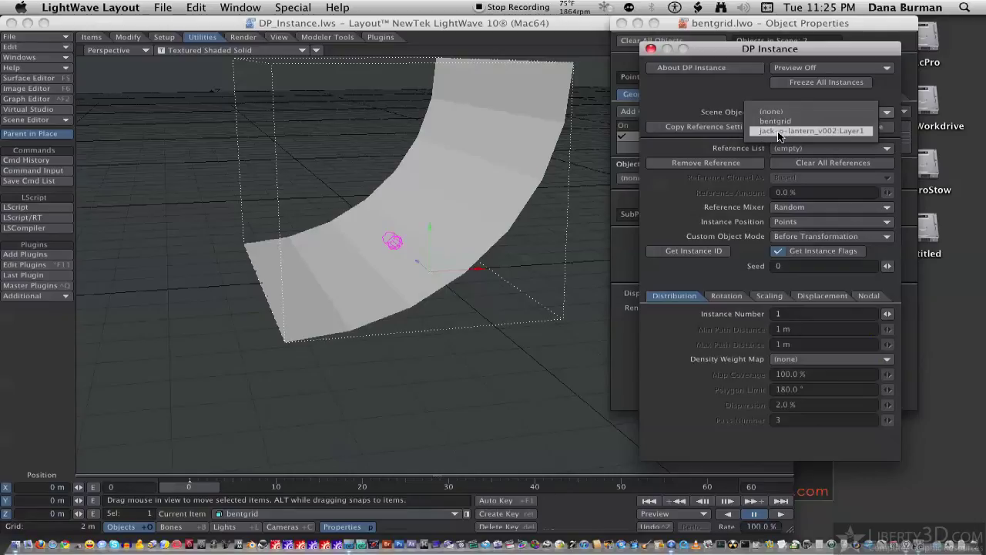
{"action": "left_click", "coordinate": [780, 133]}
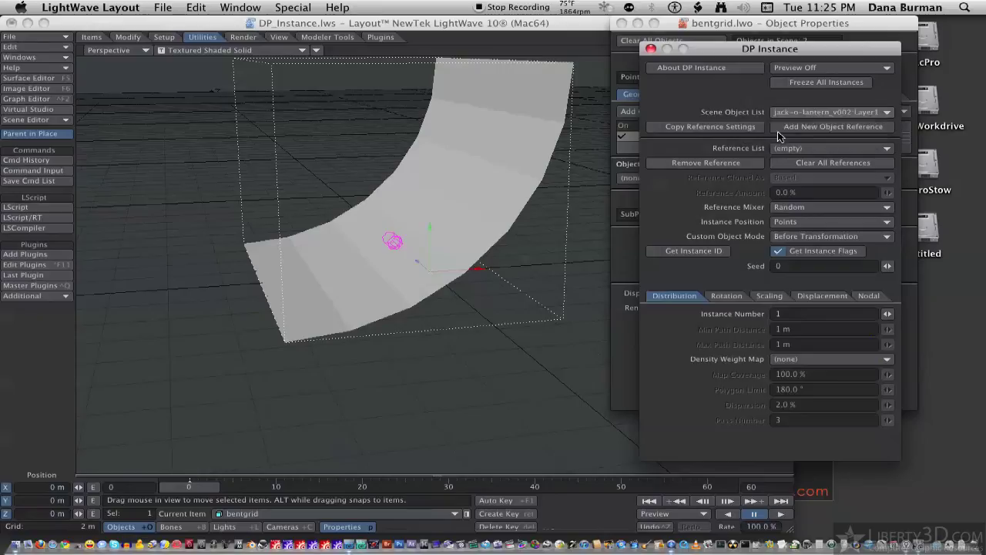
{"action": "left_click", "coordinate": [833, 128]}
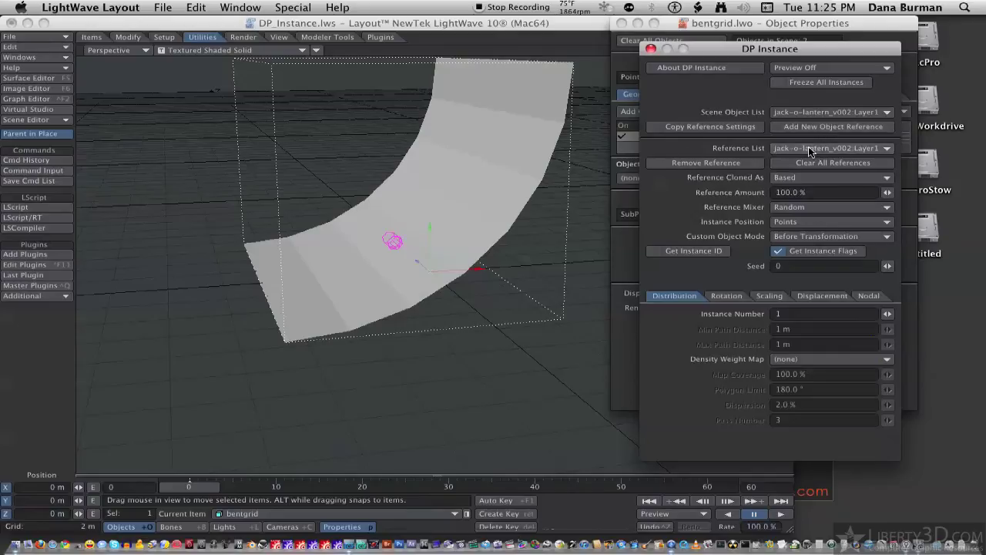
{"action": "left_click", "coordinate": [809, 148]}
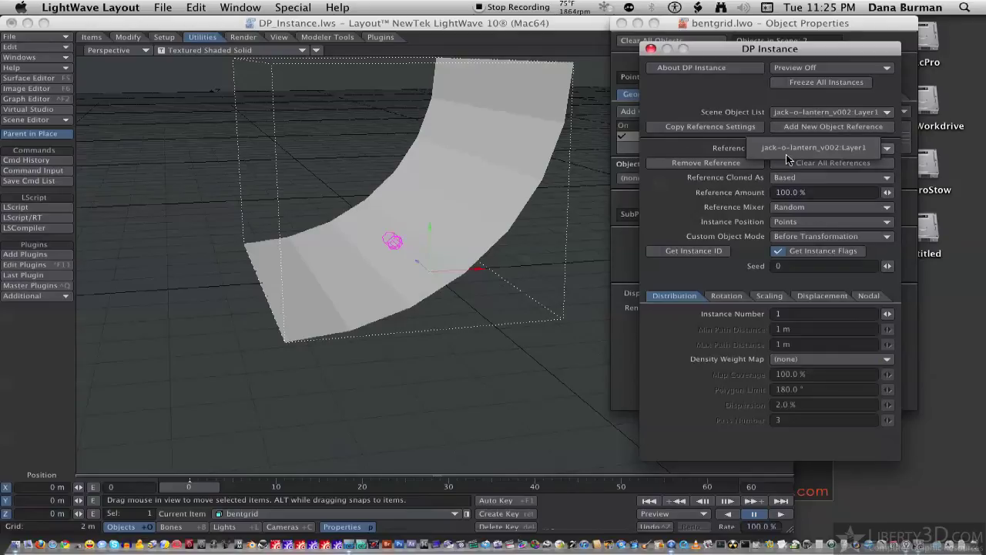
{"action": "left_click", "coordinate": [814, 147]}
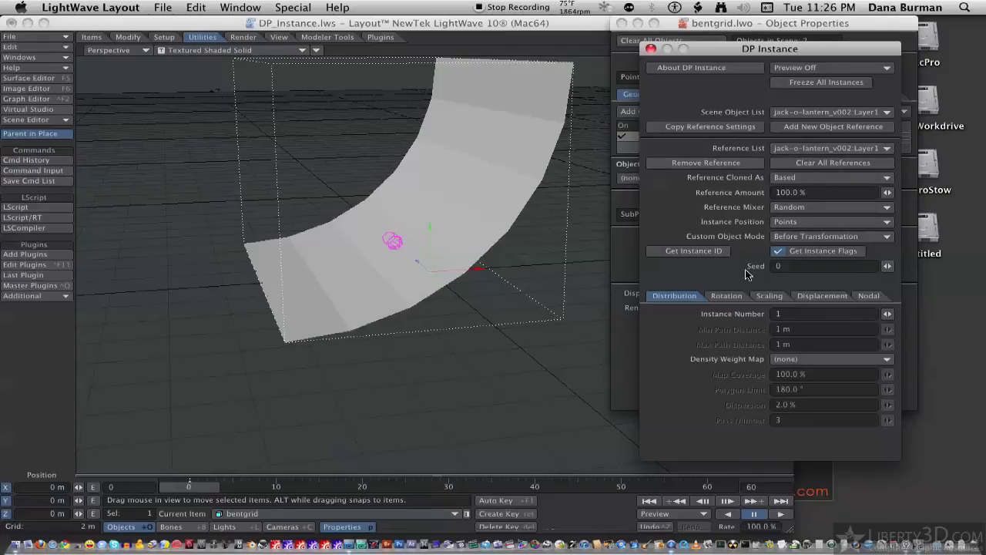
- Change the DP Instance preview from Preview Off to Box Preview
{"action": "left_click", "coordinate": [800, 68]}
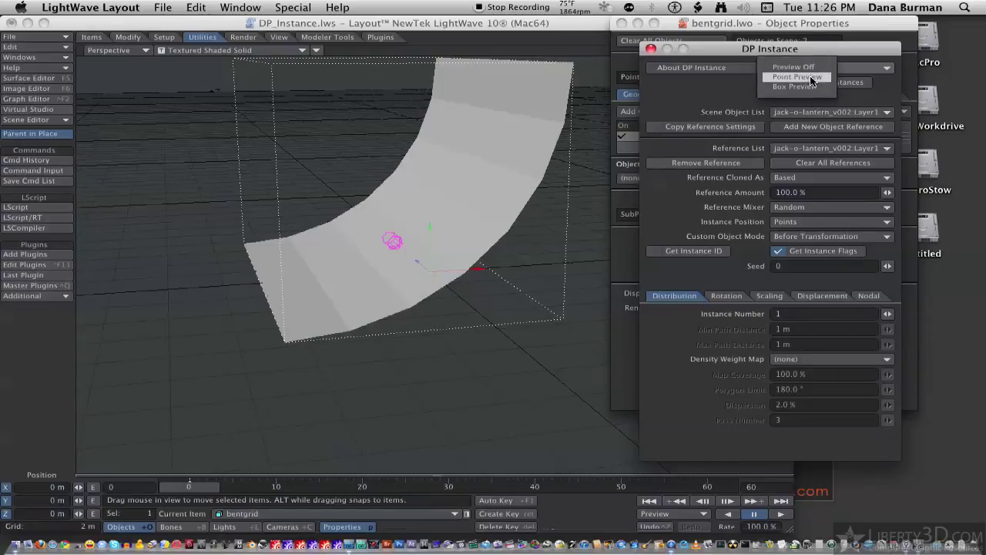
{"action": "left_click", "coordinate": [812, 90]}
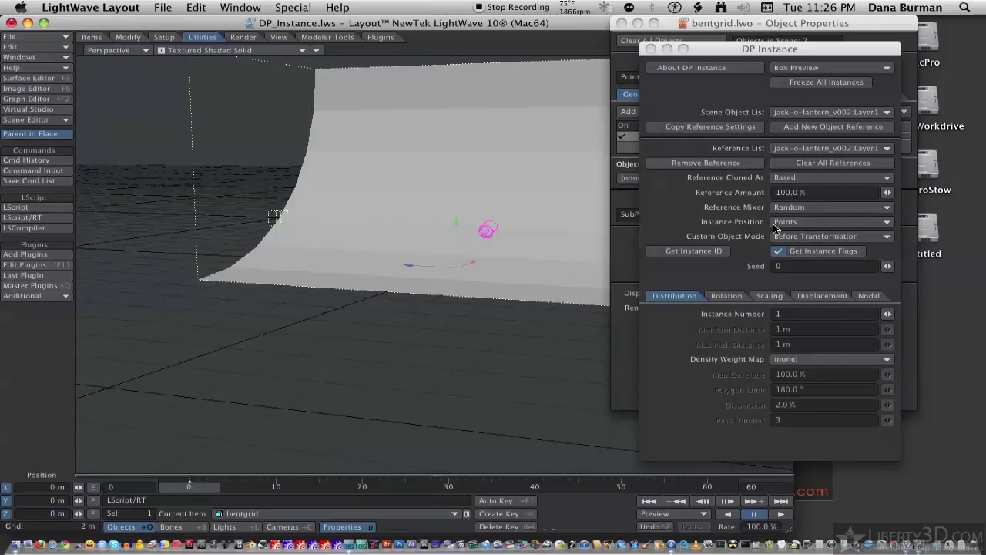
- Set DP Instance Instance Position to Polygons and Instance Number to 56
{"action": "left_click", "coordinate": [799, 222]}
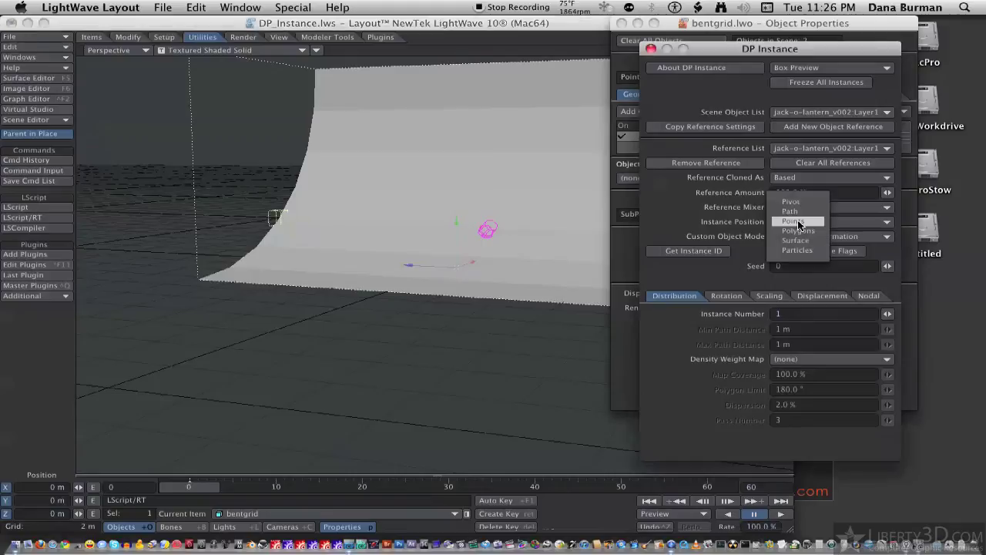
{"action": "left_click", "coordinate": [799, 231]}
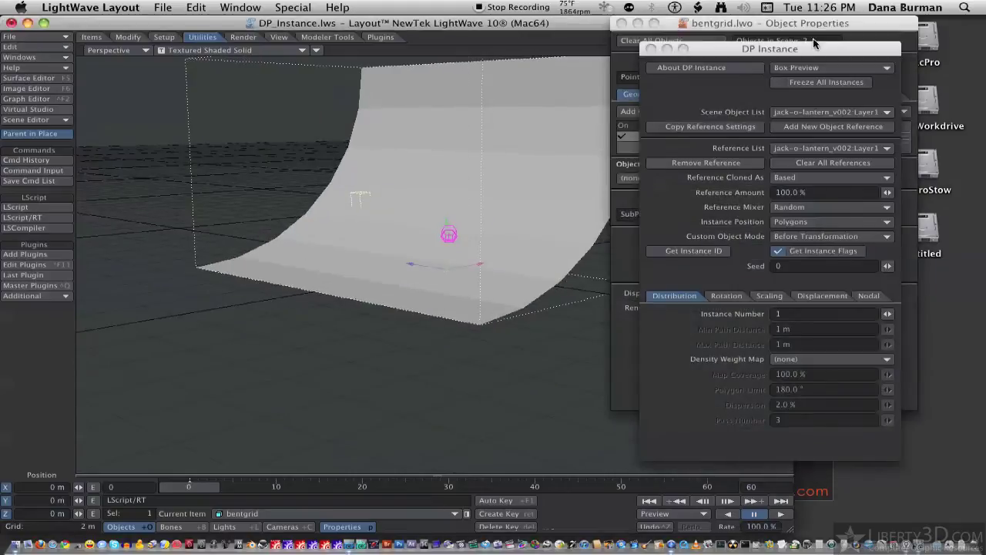
{"action": "left_click_drag", "start_coordinate": [810, 47], "coordinate": [854, 124]}
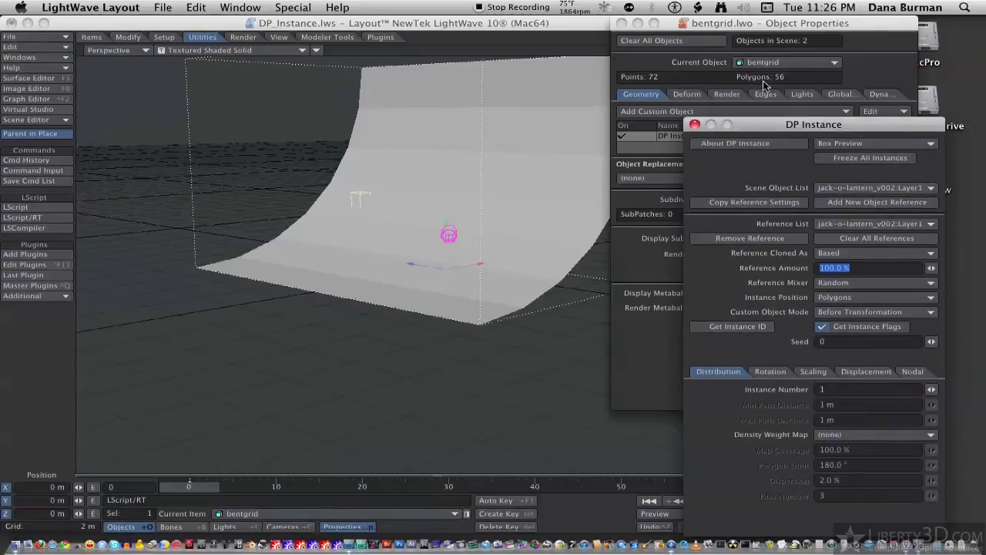
{"action": "left_click_drag", "start_coordinate": [779, 125], "coordinate": [764, 24]}
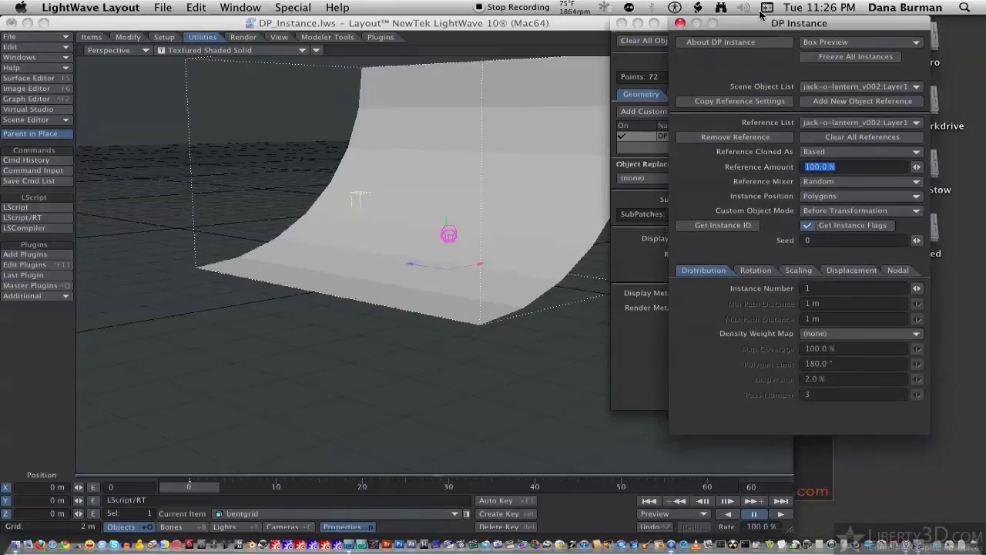
{"action": "left_click", "coordinate": [818, 290]}
{"action": "type", "text": "56"}
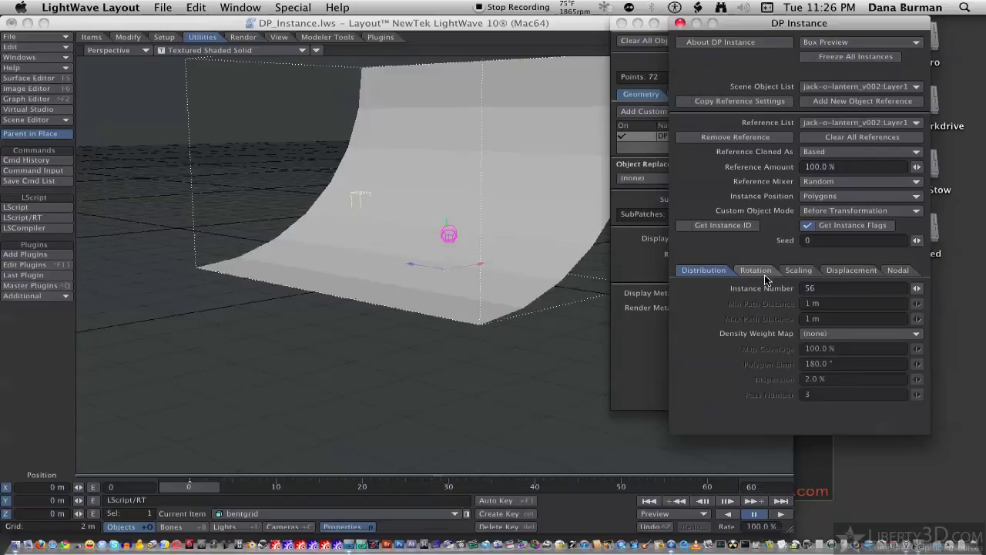
{"action": "key", "text": "Return"}
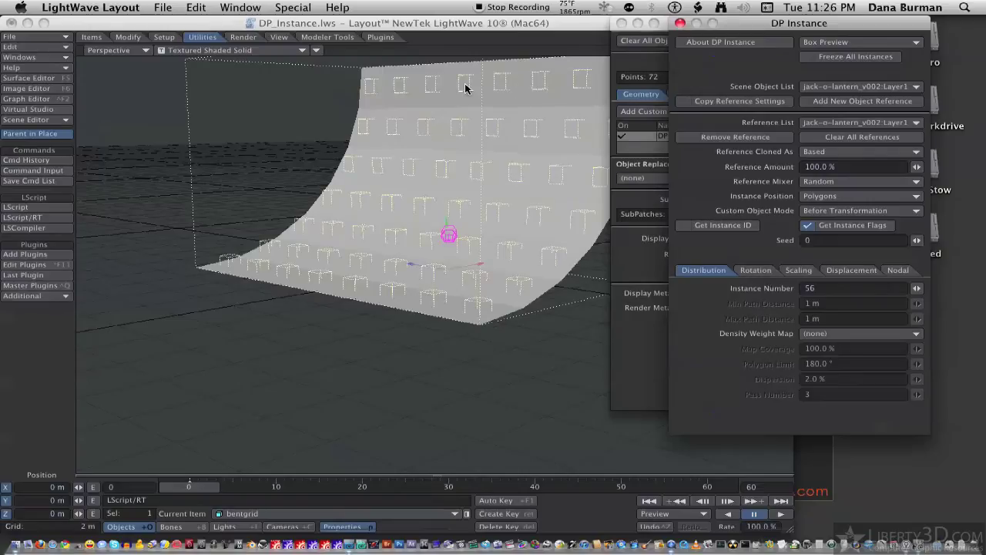
{"action": "mouse_move", "coordinate": [562, 22]}
{"action": "left_mouse_down"}
{"action": "mouse_move", "coordinate": [537, 27]}
{"action": "mouse_move", "coordinate": [570, 27]}
{"action": "left_mouse_up"}
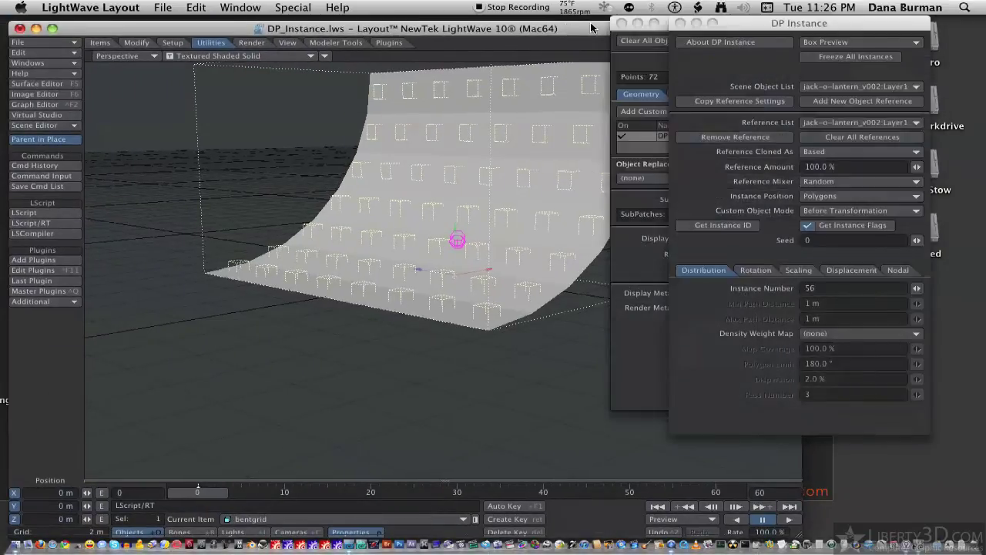
{"action": "left_click_drag", "start_coordinate": [765, 23], "coordinate": [797, 27]}
{"action": "left_click_drag", "start_coordinate": [463, 31], "coordinate": [458, 26]}
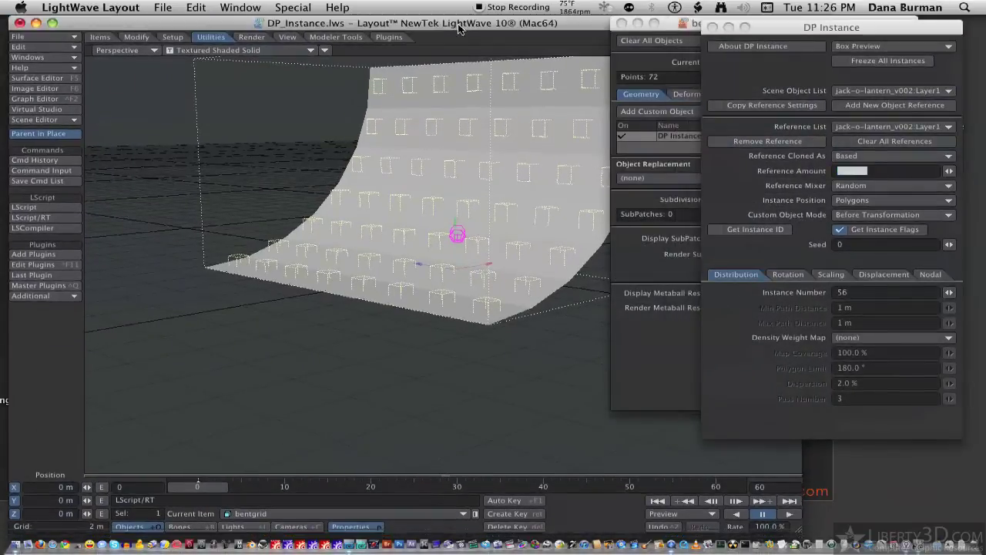
- Render a preview of the current frame with F9 and close the render windows
{"action": "key", "text": "F9"}
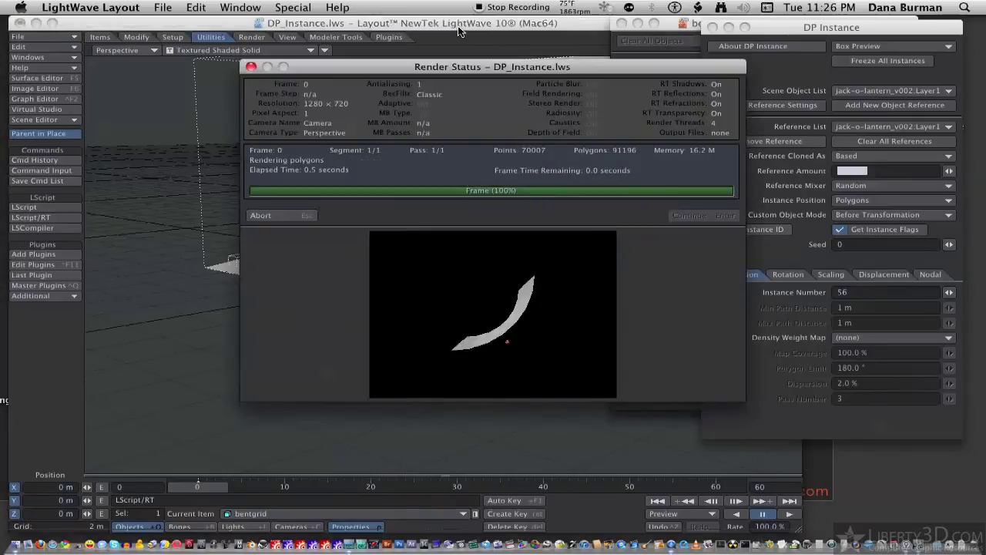
{"action": "left_click", "coordinate": [703, 214]}
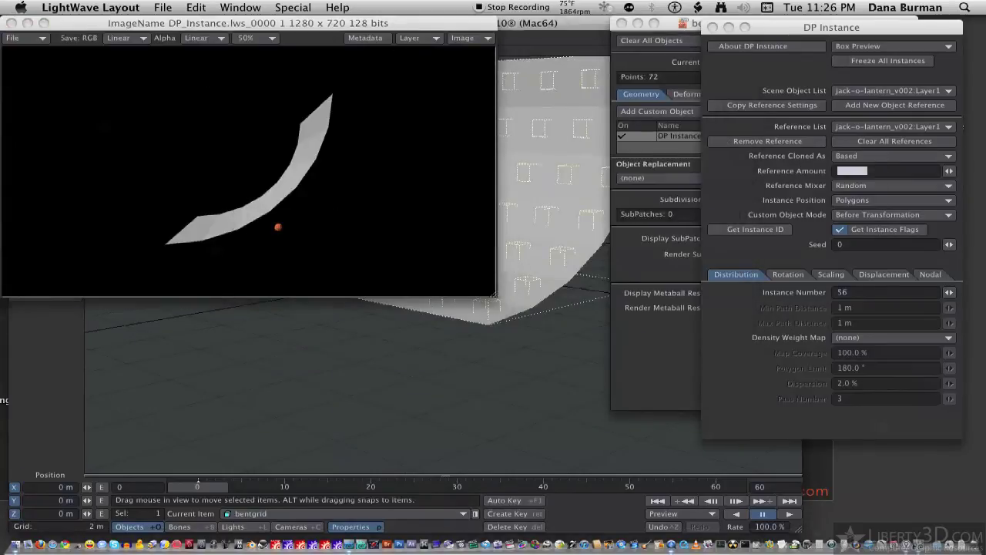
{"action": "left_click", "coordinate": [12, 23]}
- Switch the viewport to Camera View and move the camera closer to the bent grid
{"action": "left_click", "coordinate": [127, 50]}
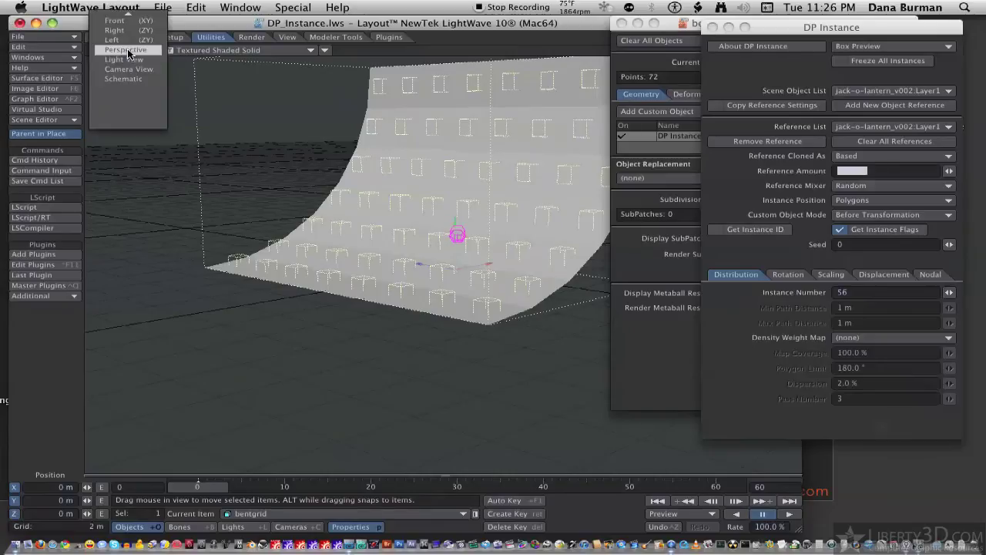
{"action": "left_click", "coordinate": [115, 72]}
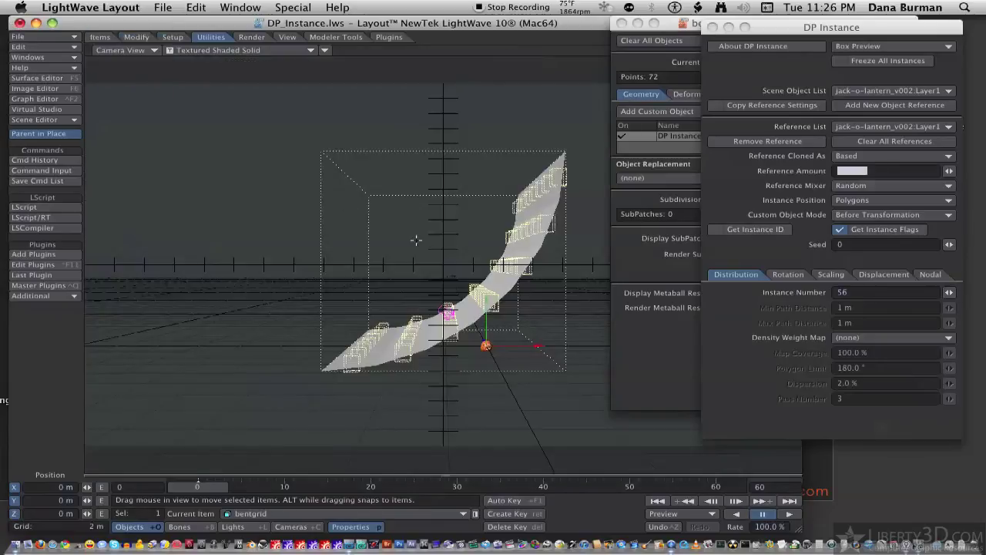
{"action": "key", "text": "shift+c"}
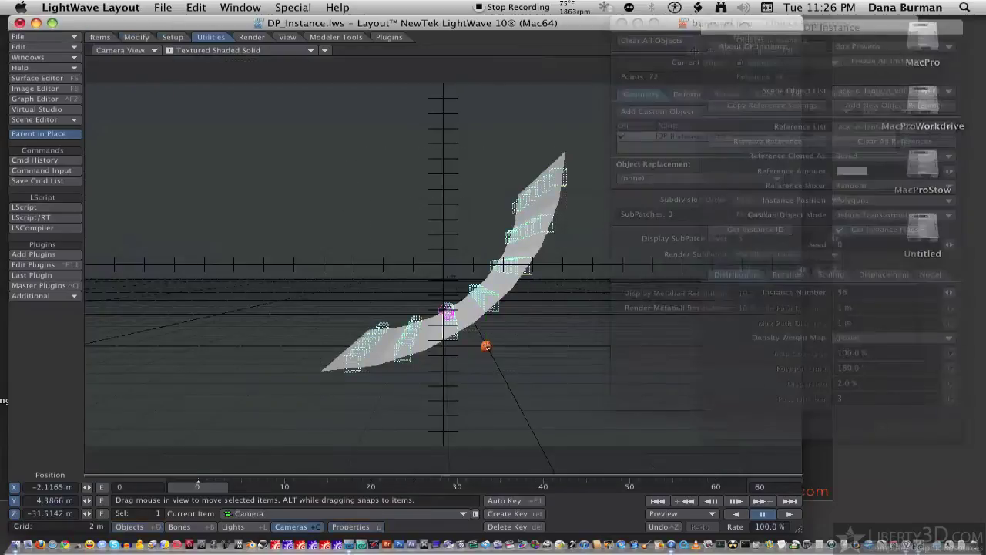
{"action": "left_click_drag", "start_coordinate": [446, 387], "coordinate": [400, 354]}
{"action": "key", "text": "y"}
{"action": "key", "text": "t"}
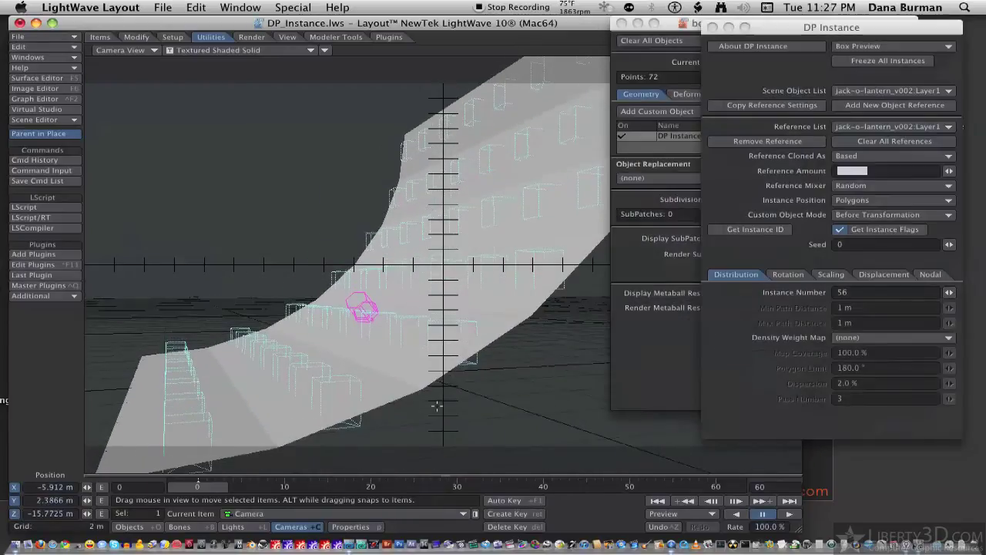
- Add DP Instance as a volumetric in Volumetrics and Fog Options and dismiss the no-interface notice
{"action": "left_click", "coordinate": [47, 58]}
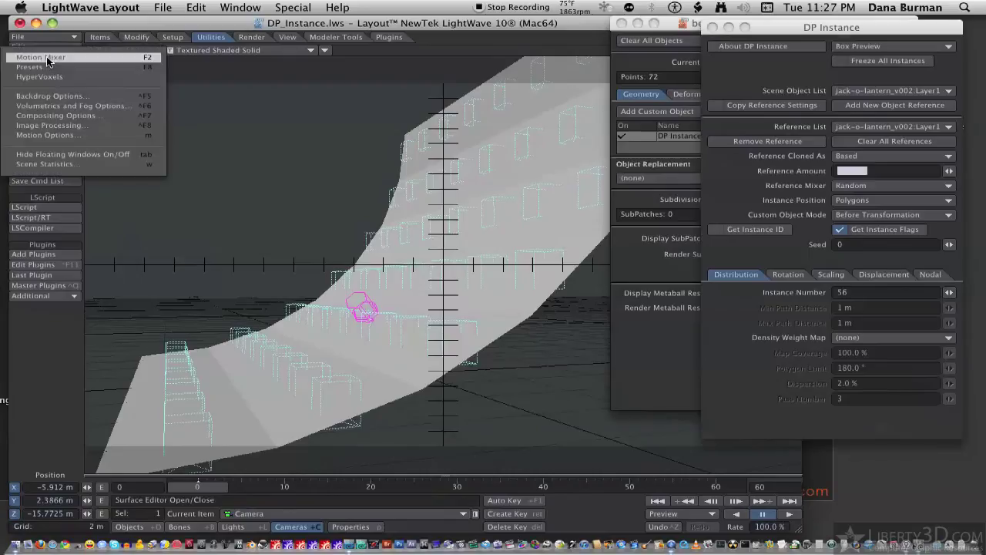
{"action": "left_click", "coordinate": [64, 106]}
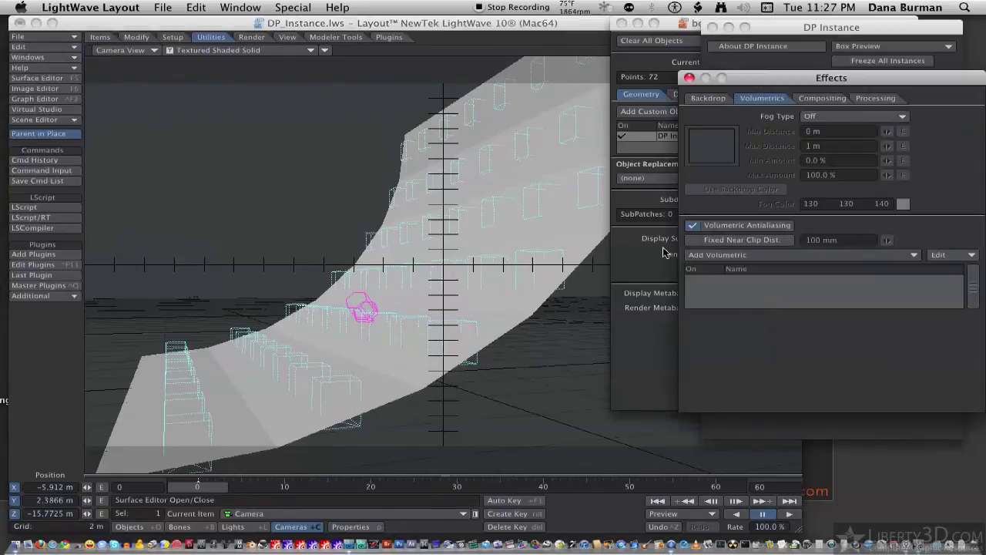
{"action": "left_click", "coordinate": [746, 256]}
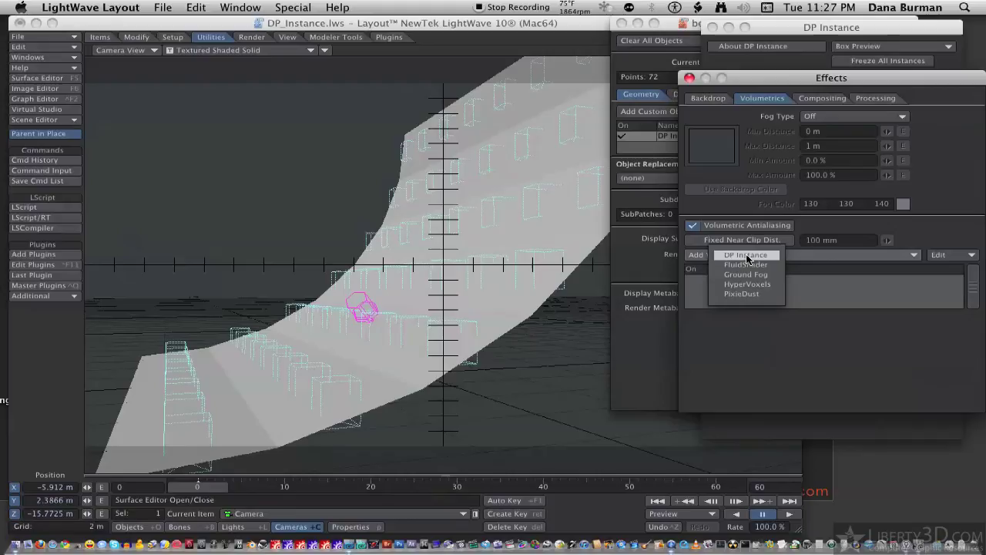
{"action": "left_click", "coordinate": [746, 256]}
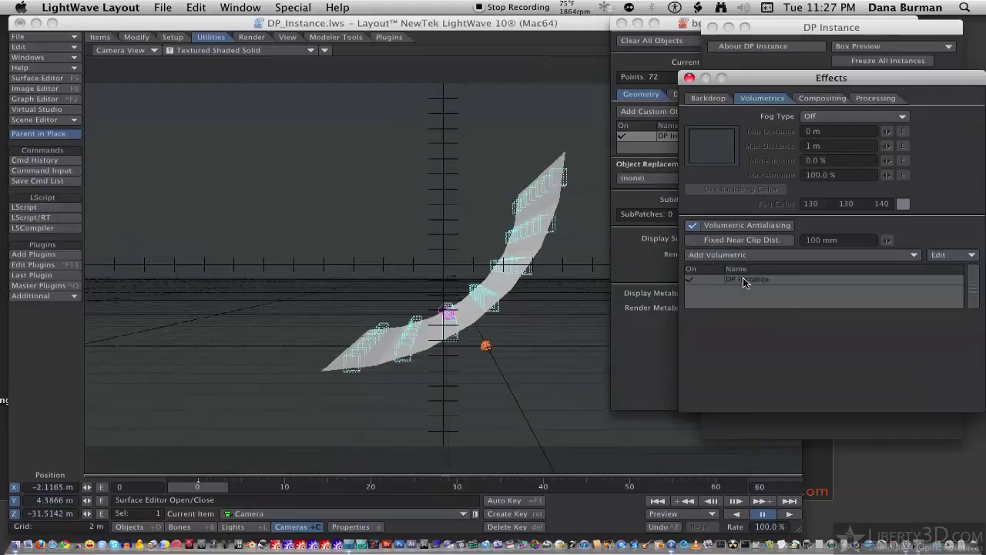
{"action": "double_click", "coordinate": [742, 279]}
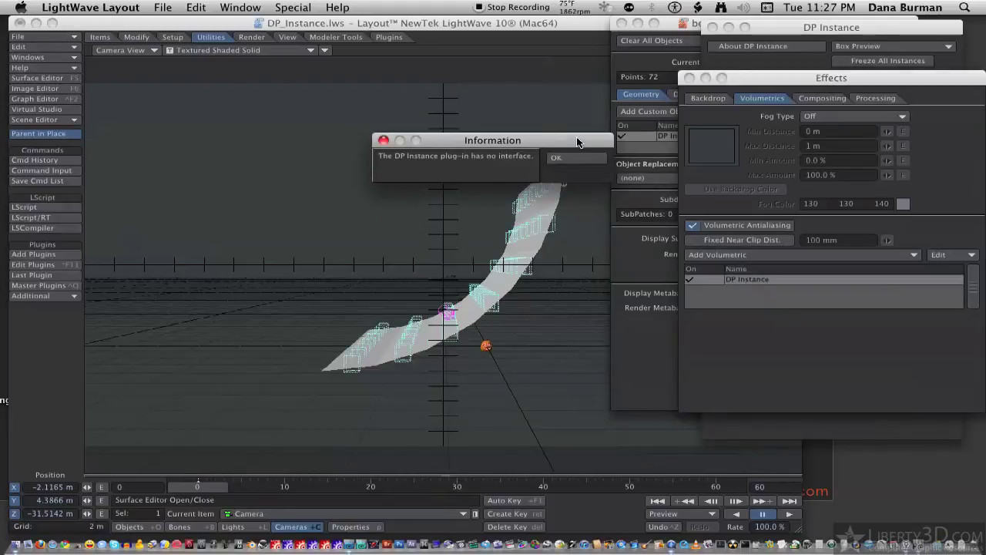
{"action": "left_click", "coordinate": [576, 160]}
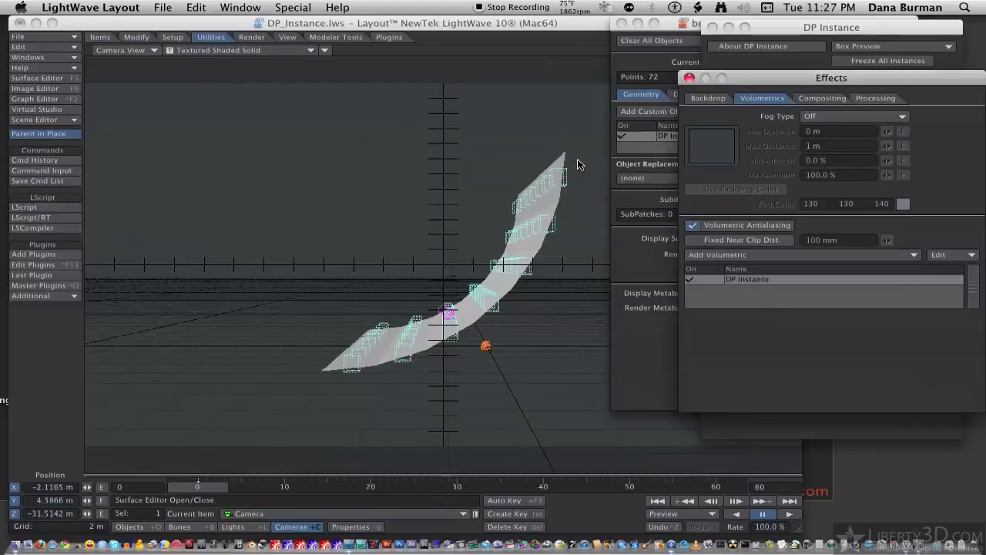
- Move and turn the camera to frame the bent grid, then key its new pose
{"action": "left_click", "coordinate": [427, 393]}
{"action": "left_click_drag", "start_coordinate": [427, 393], "coordinate": [426, 324]}
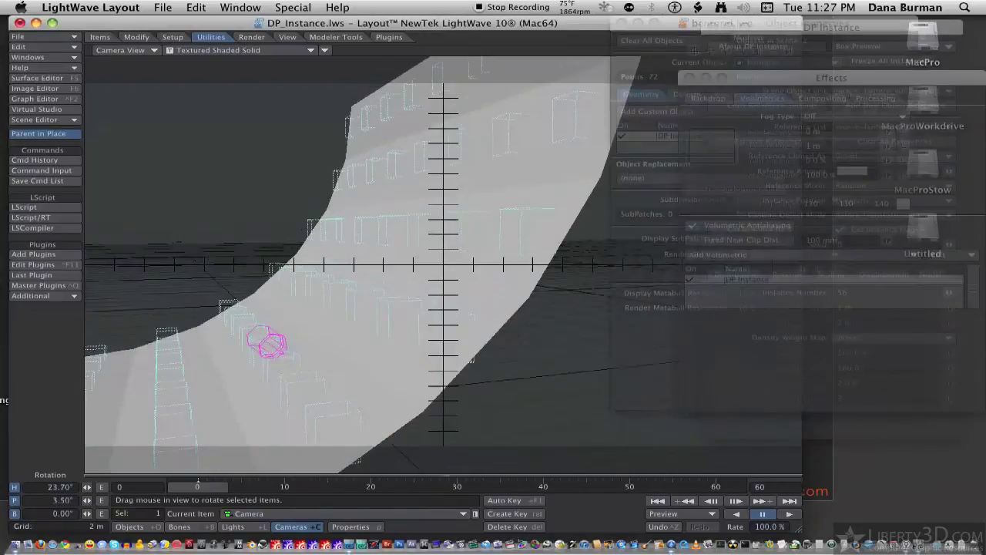
{"action": "left_click_drag", "start_coordinate": [400, 400], "coordinate": [452, 410]}
{"action": "key", "text": "Return"}
{"action": "key", "text": "Return"}
- Render frame 0 showing rows of jack-o'-lanterns, then close the Effects window
{"action": "key", "text": "F9"}
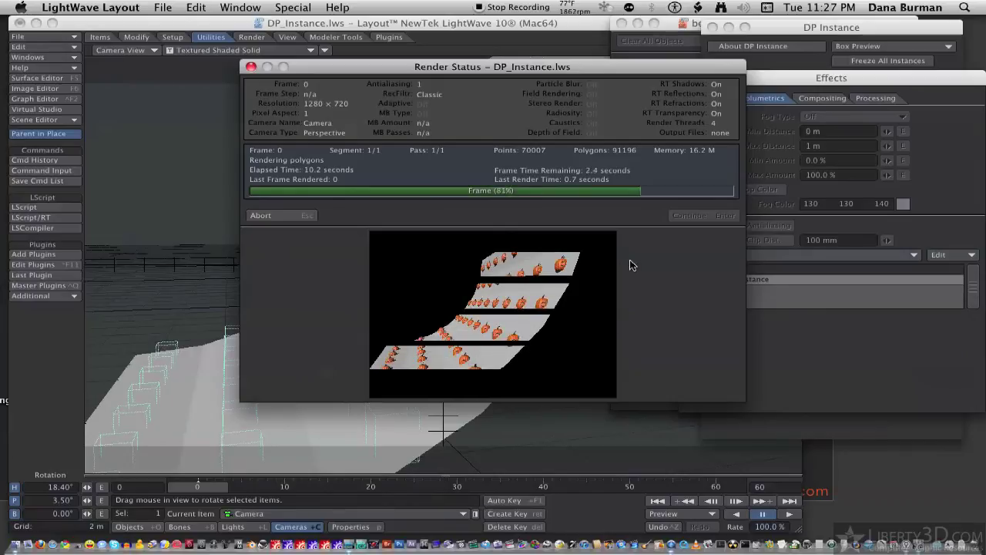
{"action": "left_click", "coordinate": [695, 216]}
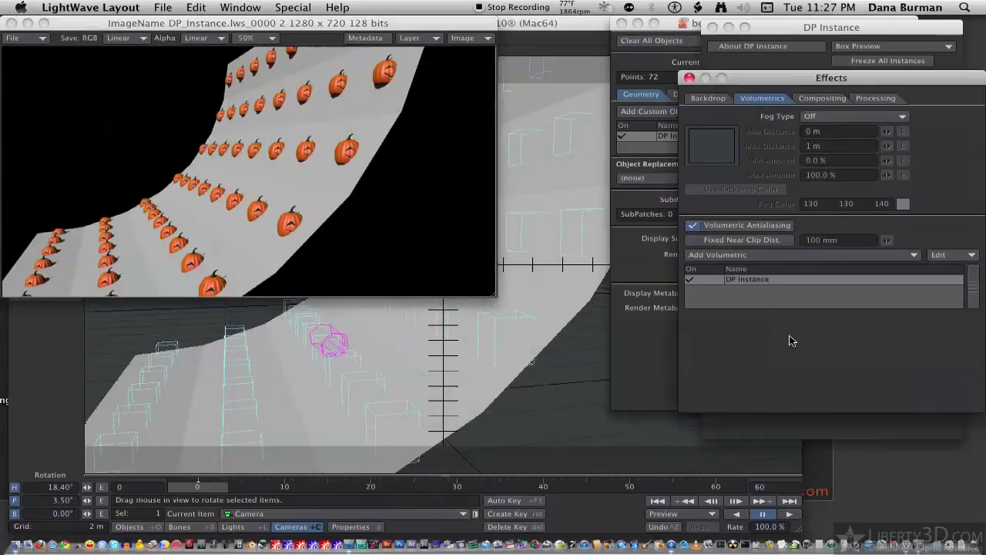
{"action": "left_click", "coordinate": [689, 78]}
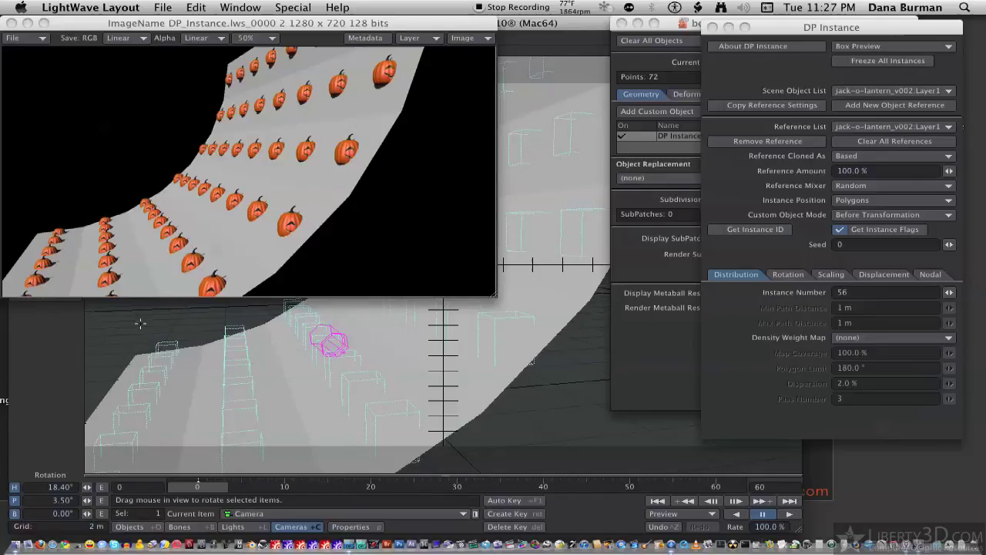
- Set the bent grid's DP Instance rotation Alignment to To Surface Normal
{"action": "left_click", "coordinate": [654, 297]}
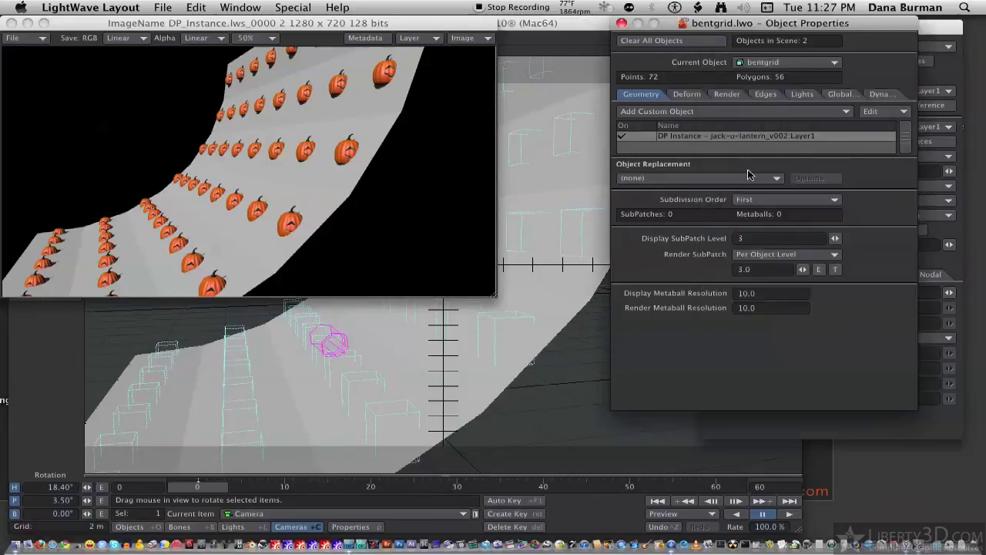
{"action": "double_click", "coordinate": [713, 137]}
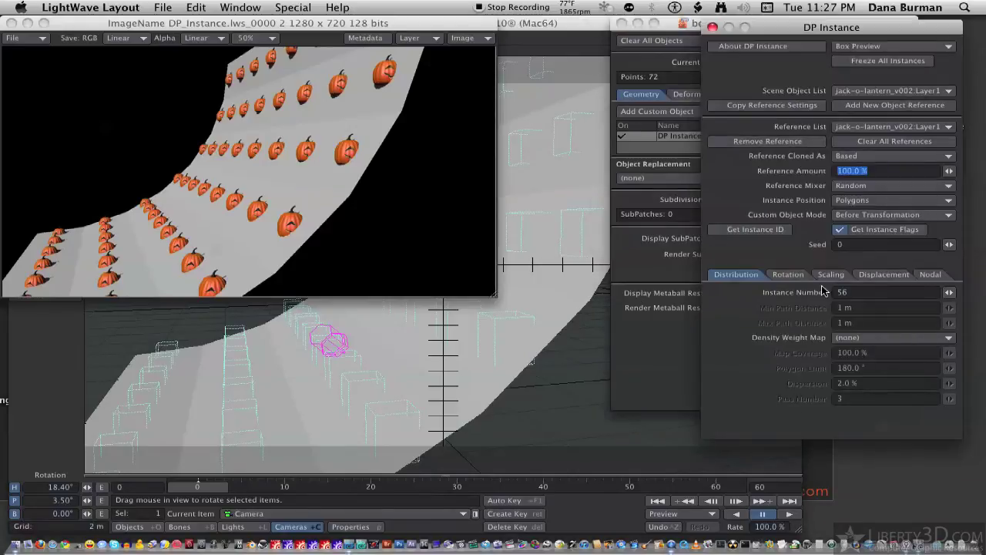
{"action": "left_click", "coordinate": [789, 275]}
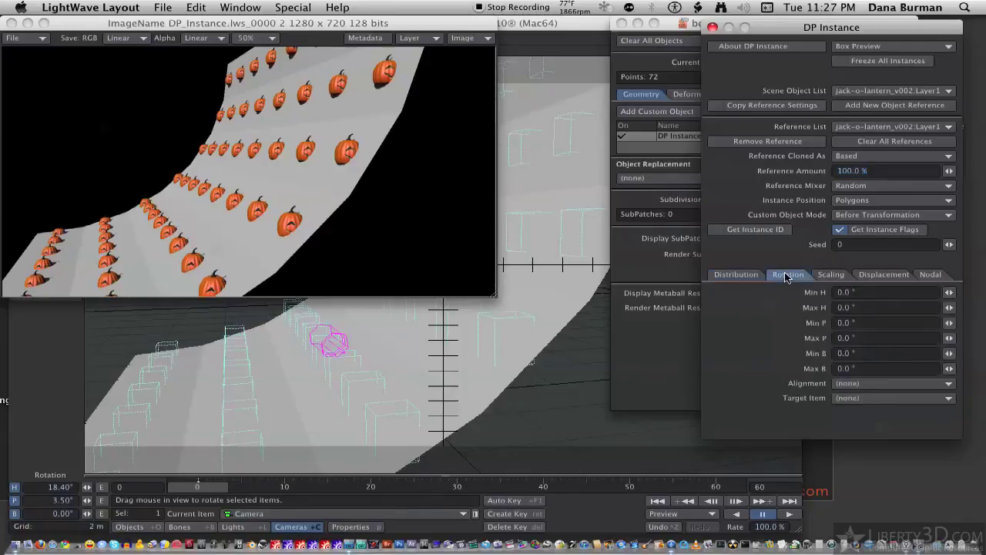
{"action": "left_click", "coordinate": [849, 386]}
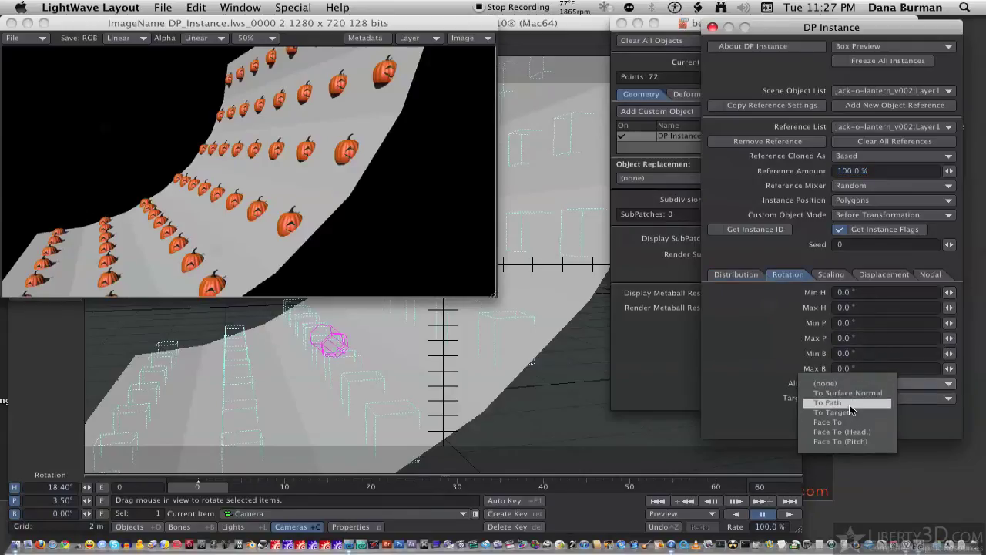
{"action": "left_click", "coordinate": [852, 394]}
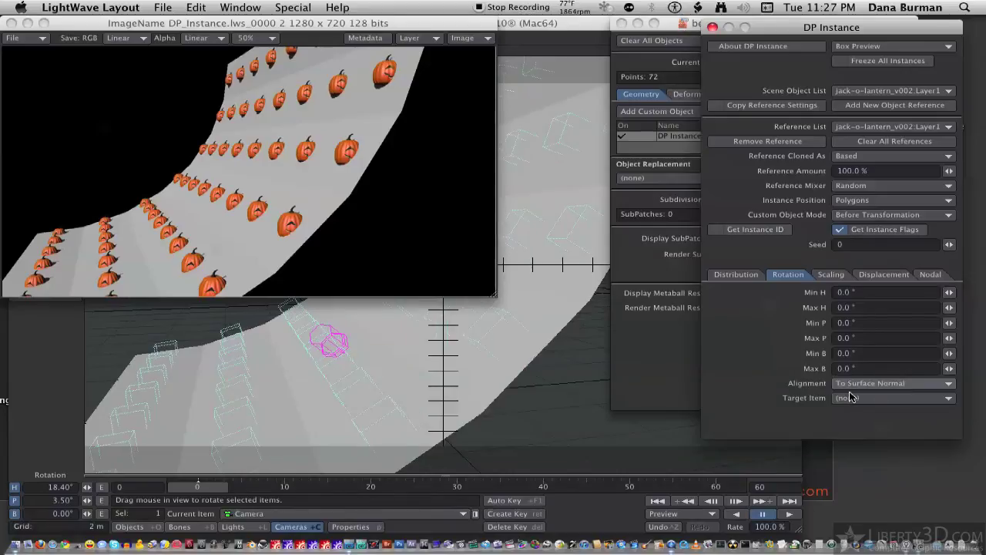
- Render a frame with F9 to check the jack-o'-lanterns tilted along the grid's curve
{"action": "key", "text": "F9"}
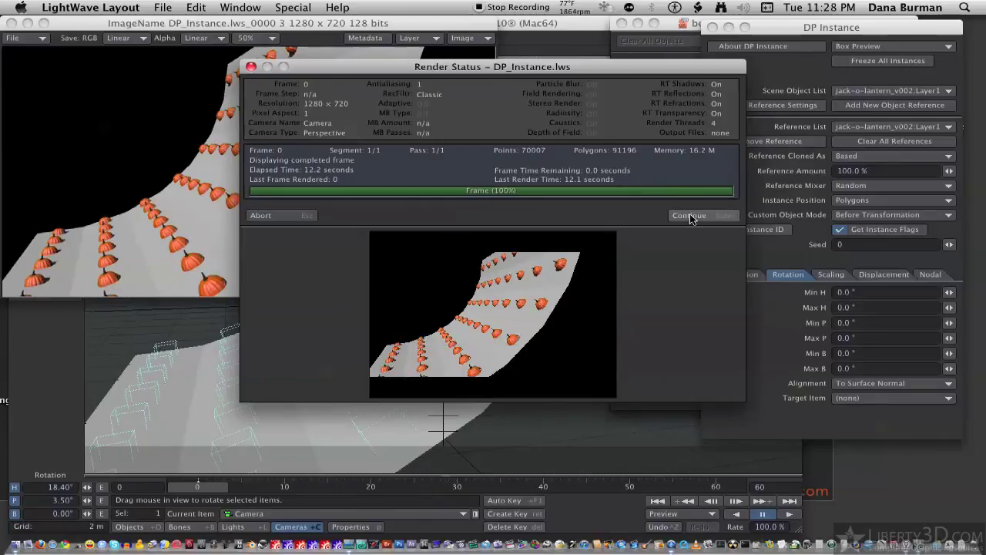
{"action": "left_click", "coordinate": [694, 215]}
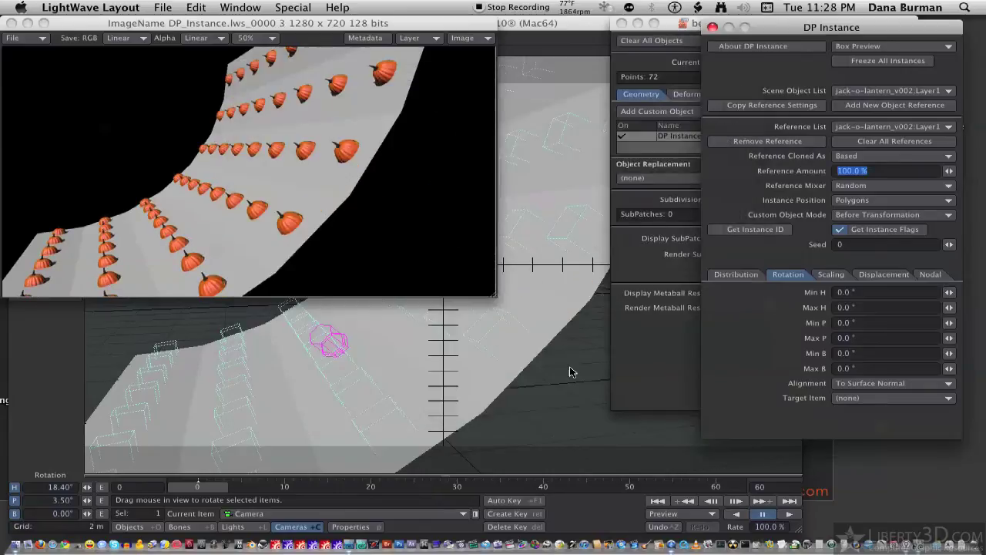
- Close the rendered image and switch the viewport back to a Perspective view
{"action": "left_click_drag", "start_coordinate": [516, 374], "coordinate": [502, 369]}
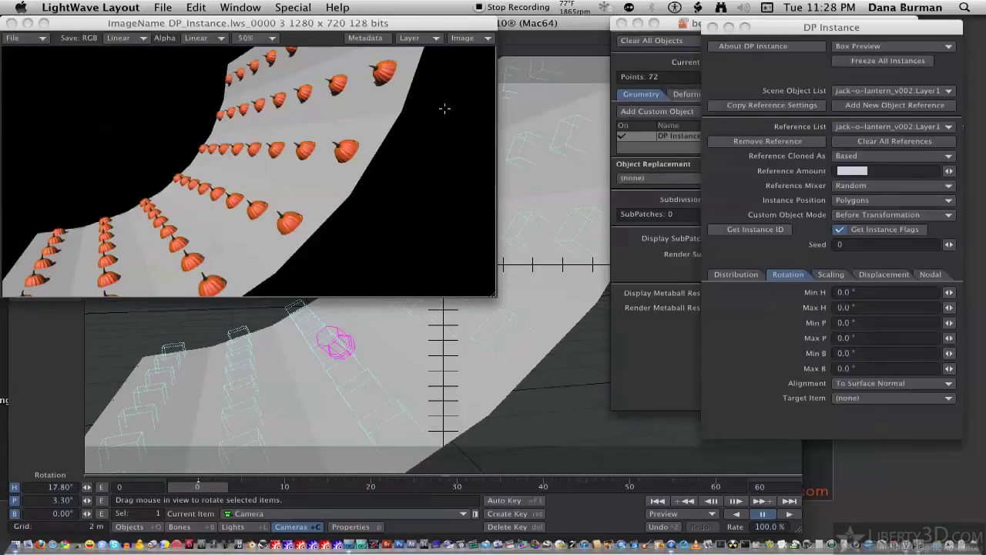
{"action": "left_click", "coordinate": [12, 23]}
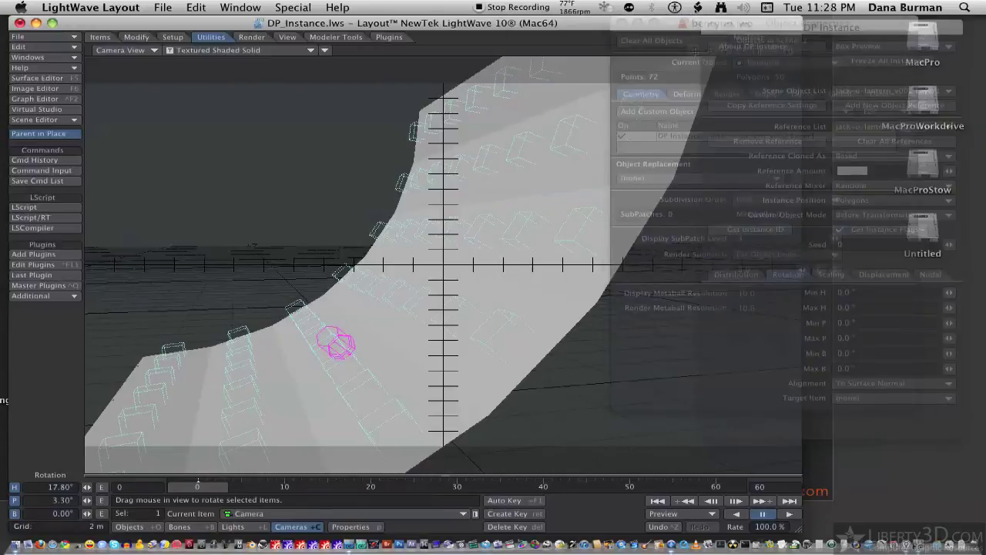
{"action": "left_click", "coordinate": [119, 50]}
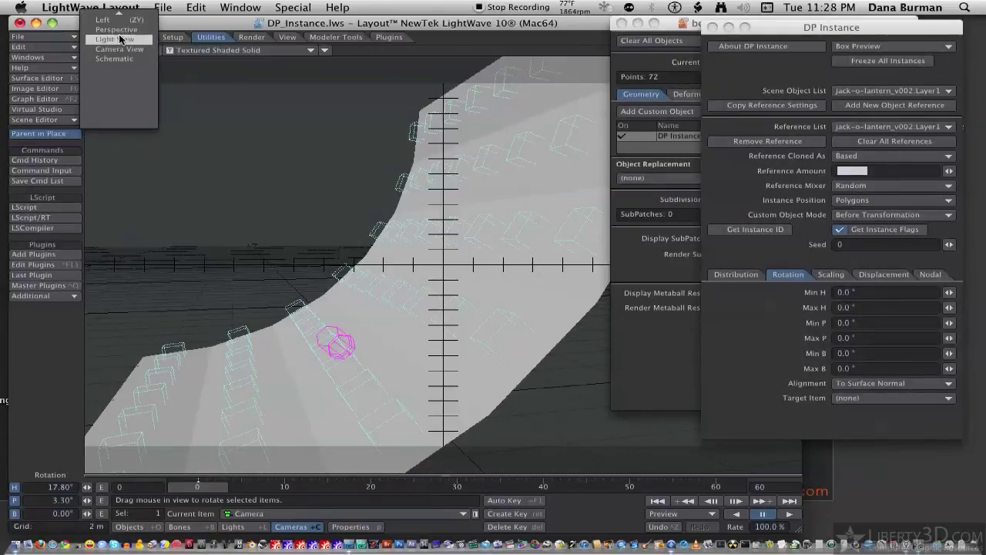
{"action": "left_click", "coordinate": [117, 29]}
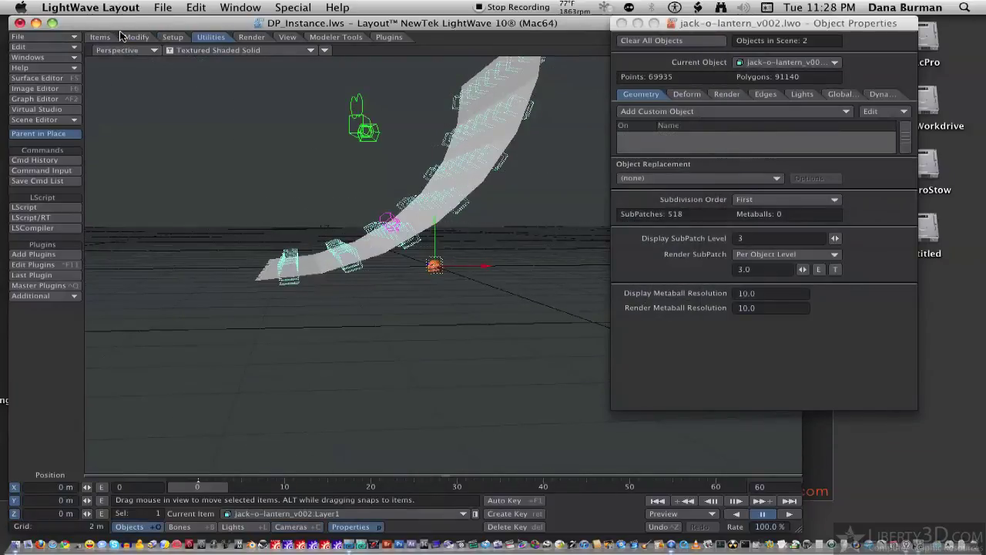
- Drag the jack-o'-lantern's pivot down about 32 cm to the pumpkin's base, then return to Move
{"action": "left_click", "coordinate": [176, 37]}
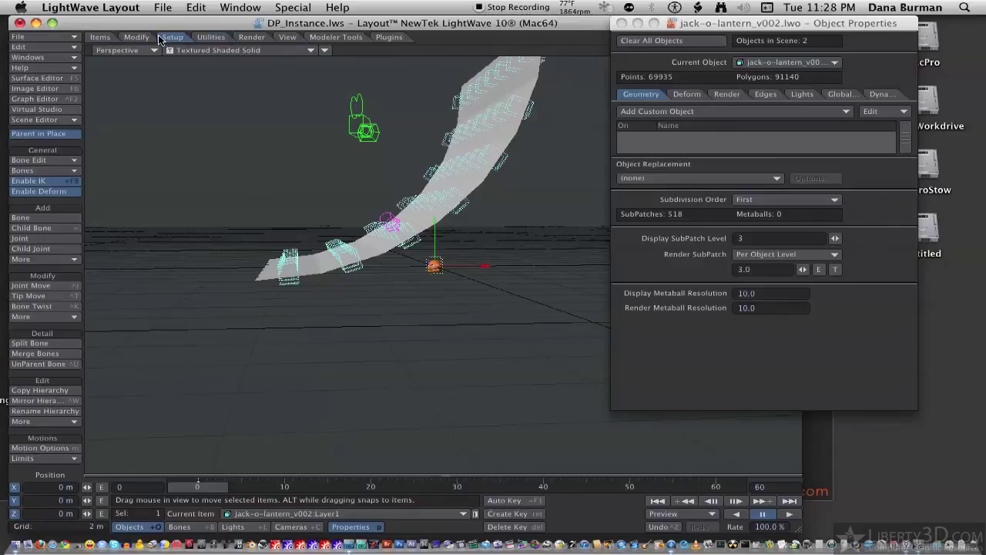
{"action": "left_click", "coordinate": [104, 37]}
{"action": "left_click", "coordinate": [134, 38]}
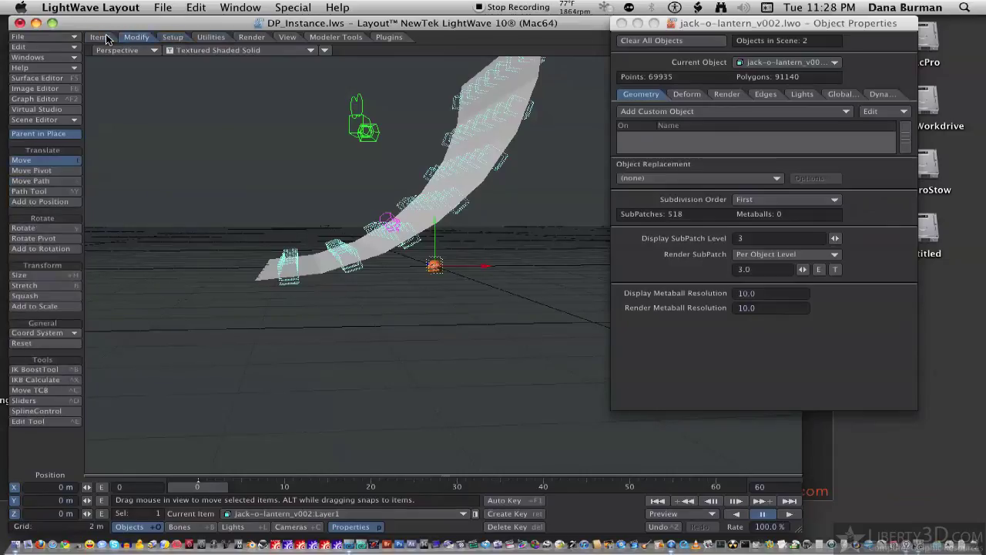
{"action": "left_click", "coordinate": [105, 38]}
{"action": "left_click", "coordinate": [138, 37]}
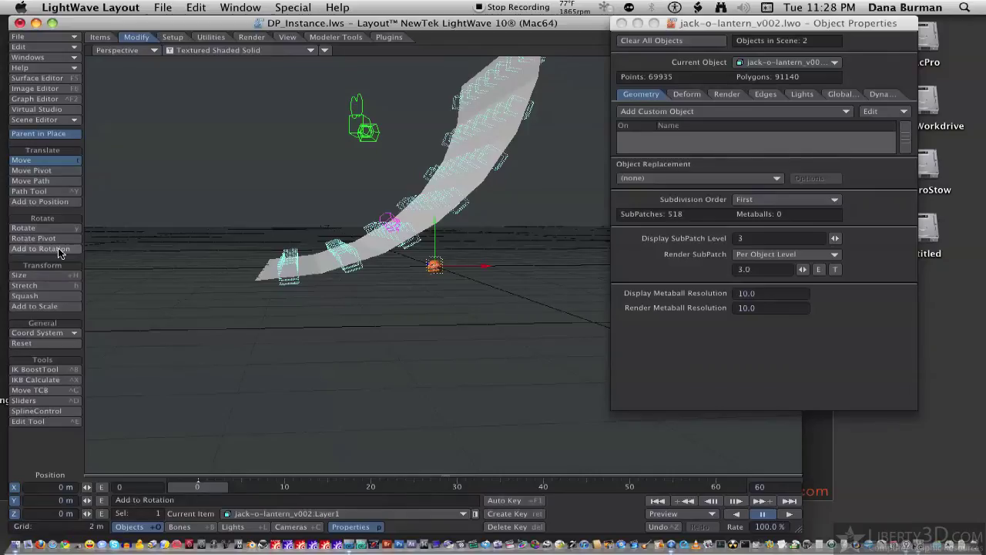
{"action": "left_click", "coordinate": [47, 171]}
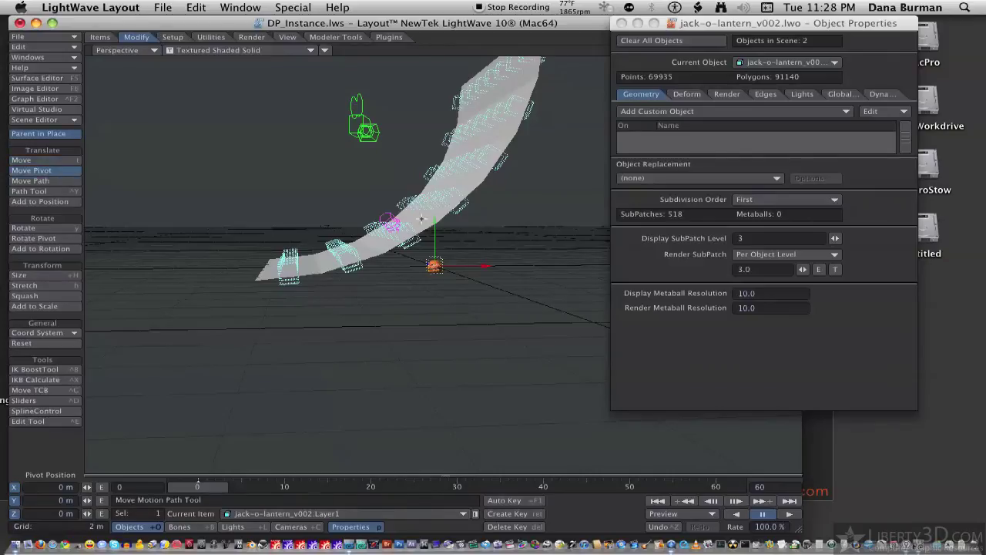
{"action": "left_click_drag", "start_coordinate": [436, 226], "coordinate": [434, 270]}
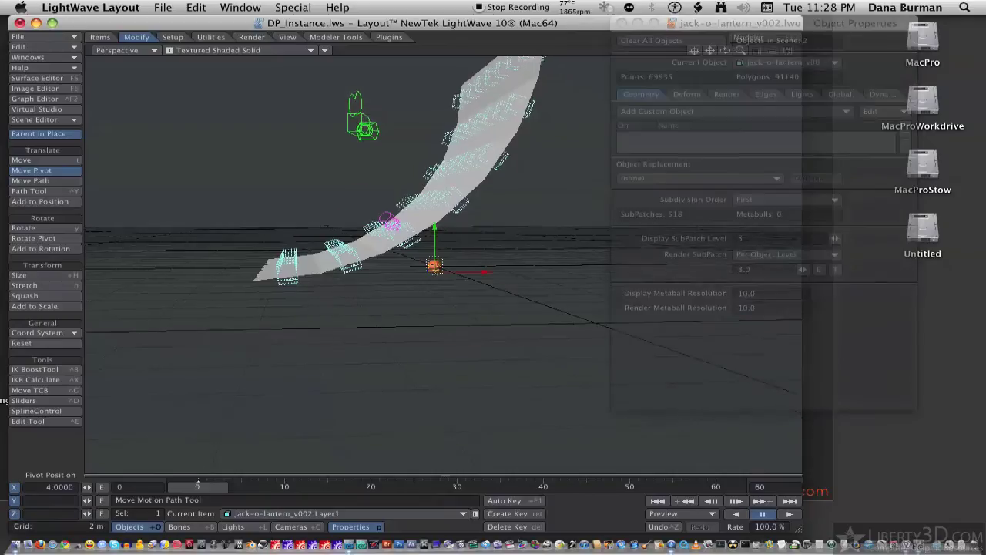
{"action": "scroll", "coordinate": [440, 232], "scroll_direction": "up", "scroll_amount": 5}
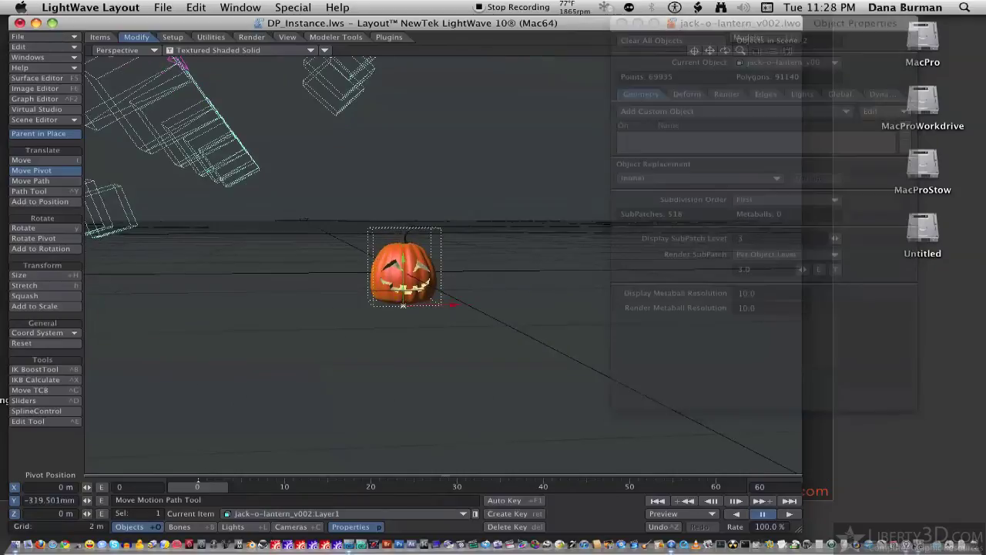
{"action": "left_click_drag", "start_coordinate": [397, 296], "coordinate": [403, 305]}
{"action": "scroll", "coordinate": [456, 258], "scroll_direction": "down", "scroll_amount": 5}
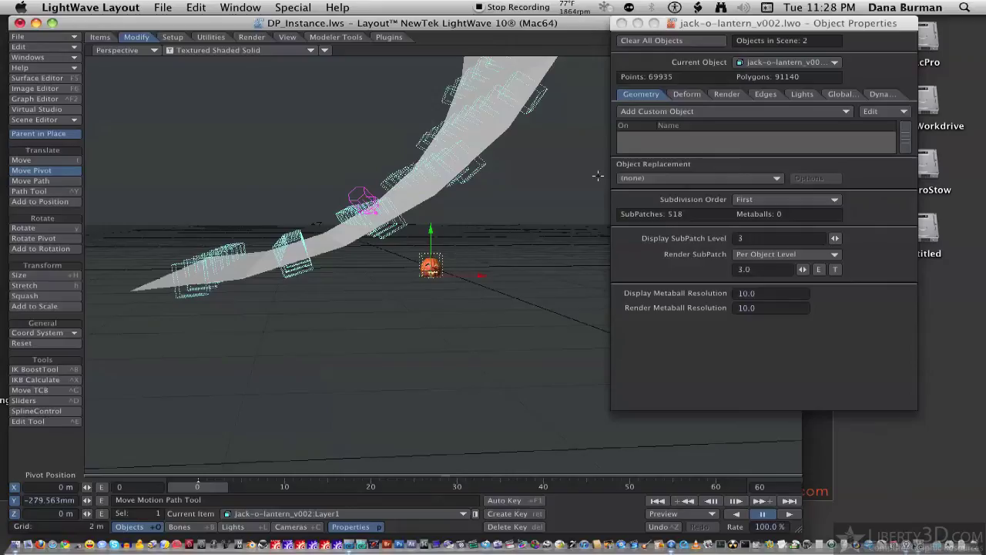
{"action": "left_click", "coordinate": [58, 161]}
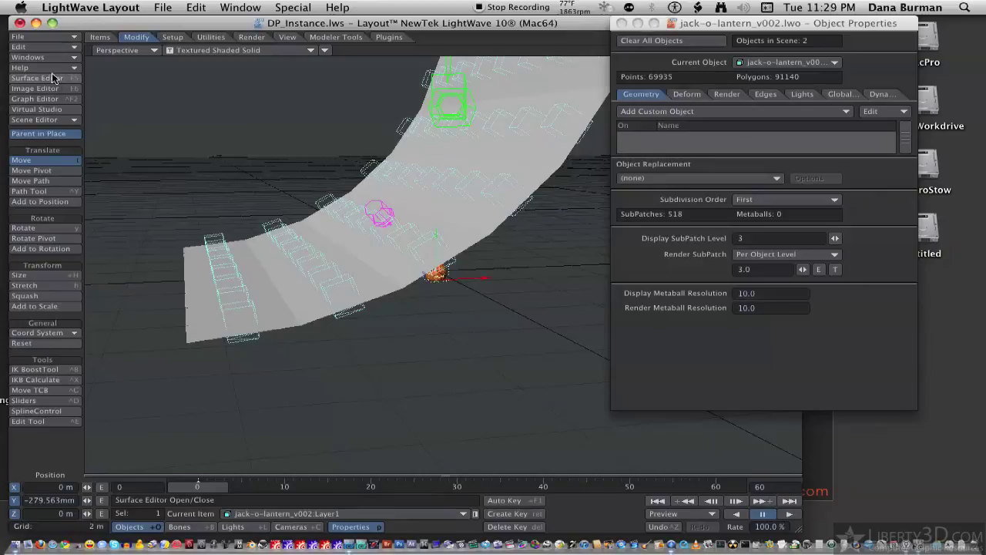
- Uncheck Active for bentgrid and jack-o-lantern_v002:Layer1 in the Scene Editor, then close it
{"action": "left_click", "coordinate": [34, 120]}
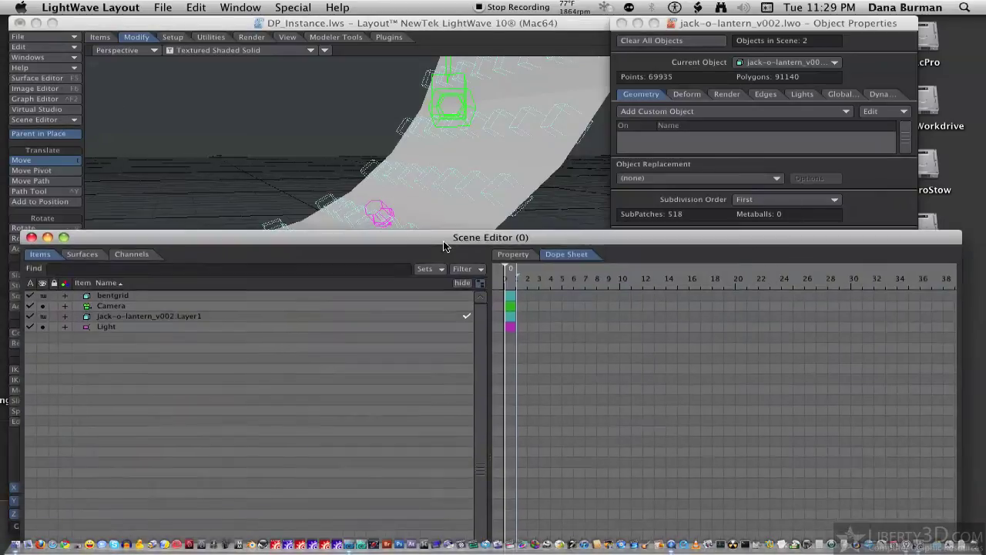
{"action": "left_click_drag", "start_coordinate": [452, 247], "coordinate": [452, 40]}
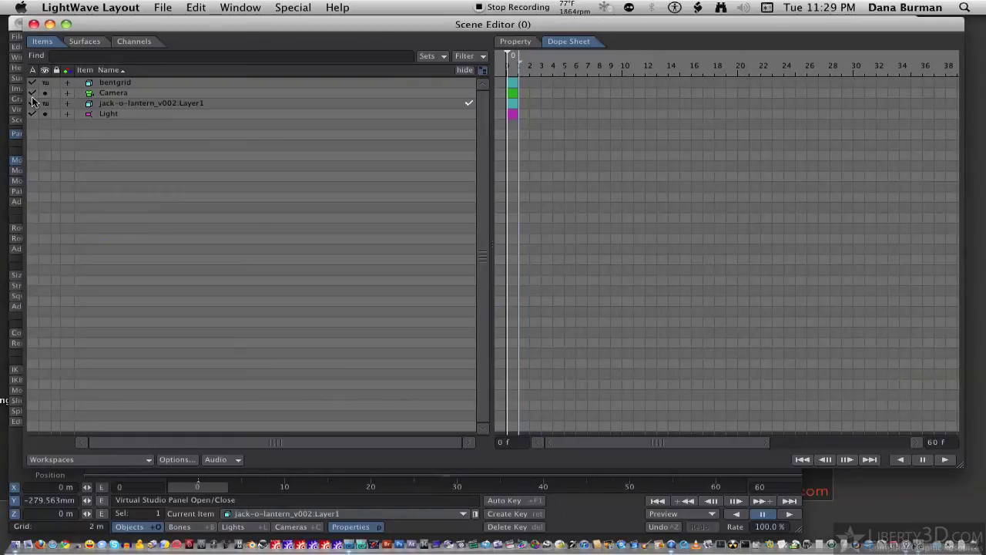
{"action": "left_click", "coordinate": [32, 113]}
{"action": "left_click", "coordinate": [32, 81]}
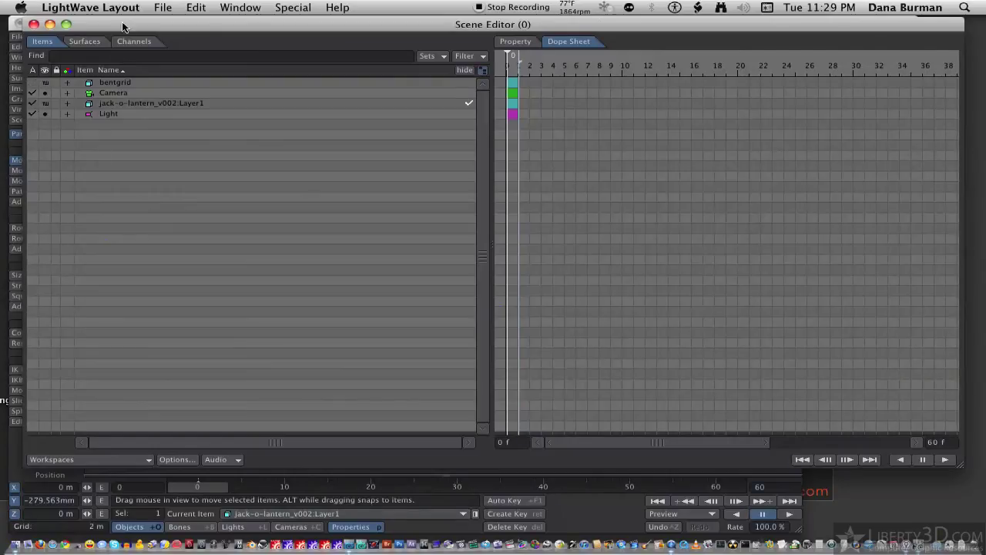
{"action": "left_click_drag", "start_coordinate": [120, 24], "coordinate": [157, 62]}
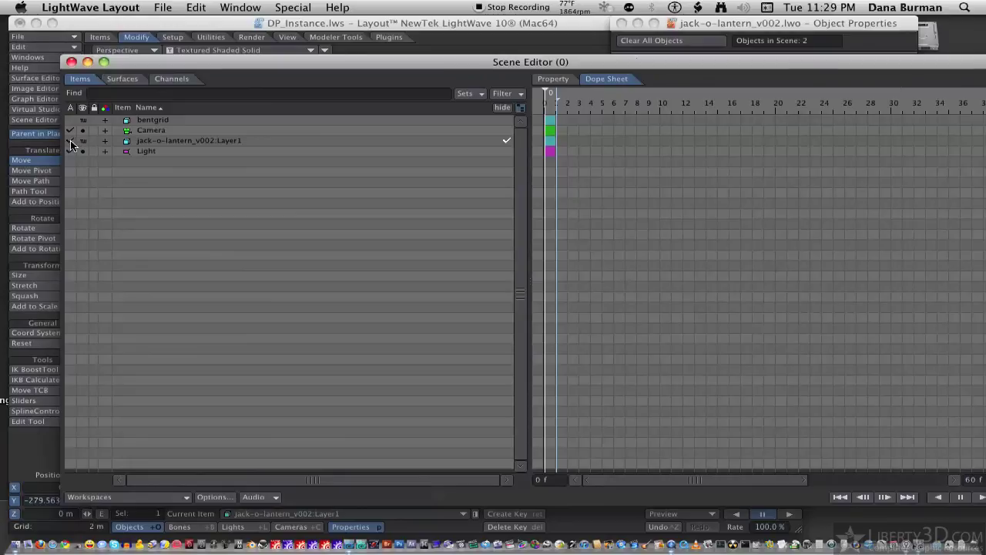
{"action": "left_click", "coordinate": [71, 61]}
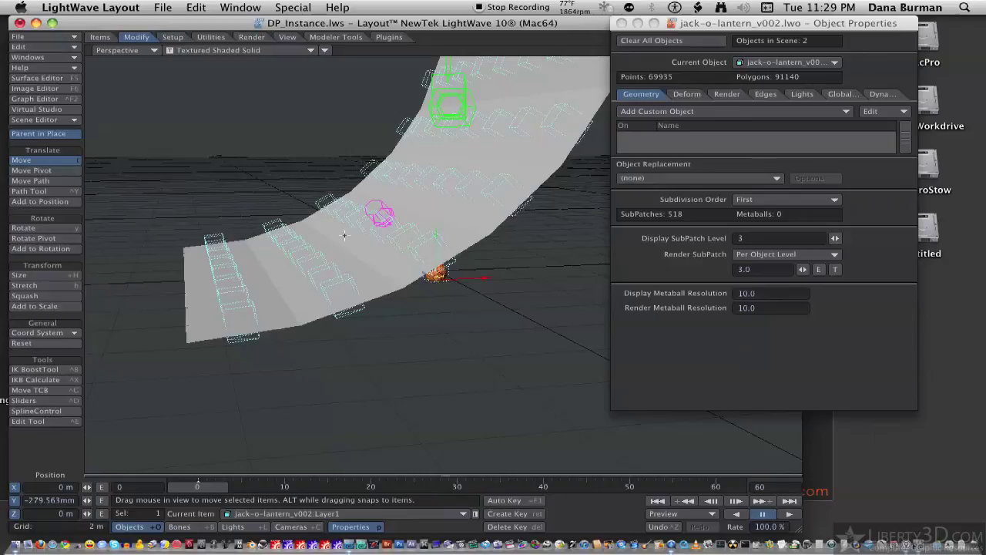
- Switch the viewport to Camera View and render frame 0 of the pumpkin rows
{"action": "left_click", "coordinate": [136, 52]}
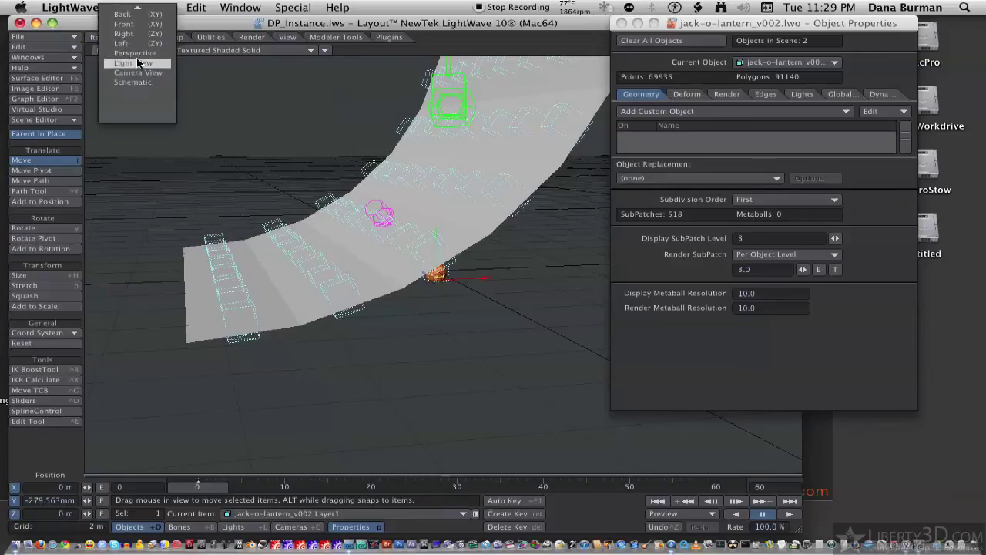
{"action": "left_click", "coordinate": [140, 73]}
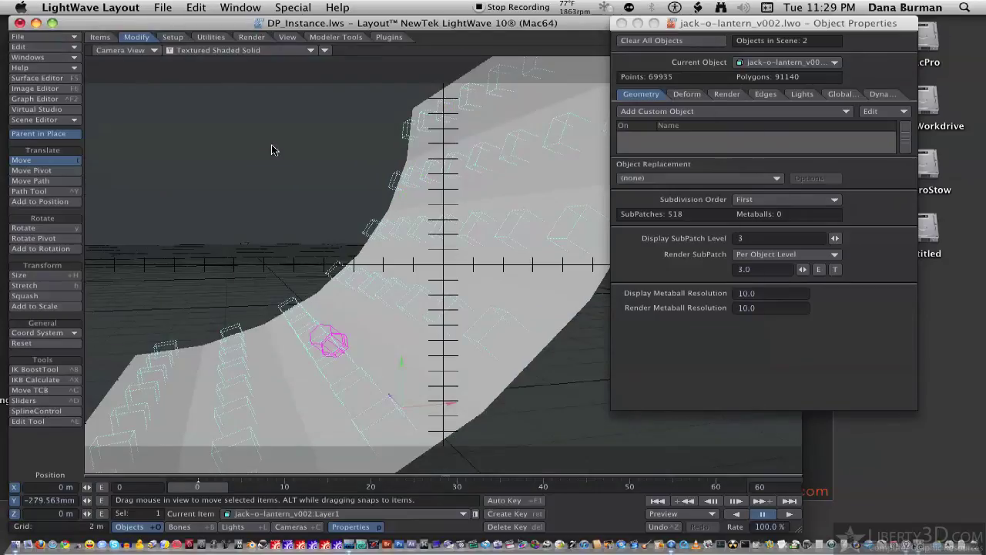
{"action": "key", "text": "F9"}
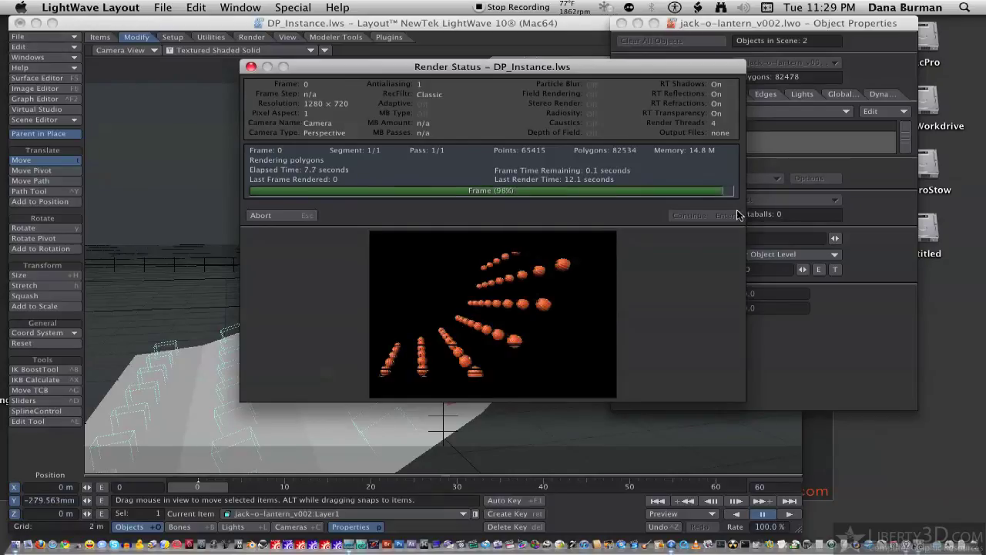
{"action": "left_click", "coordinate": [704, 215]}
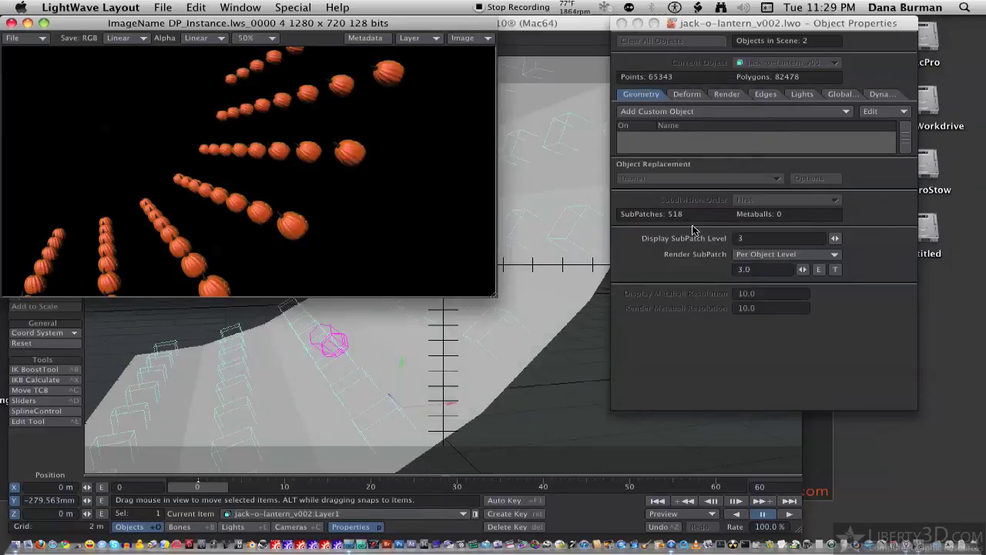
- Close the jack-o-lantern's Object Properties and make bentgrid the current item
{"action": "left_click", "coordinate": [622, 23]}
{"action": "left_click_drag", "start_coordinate": [381, 27], "coordinate": [553, 40]}
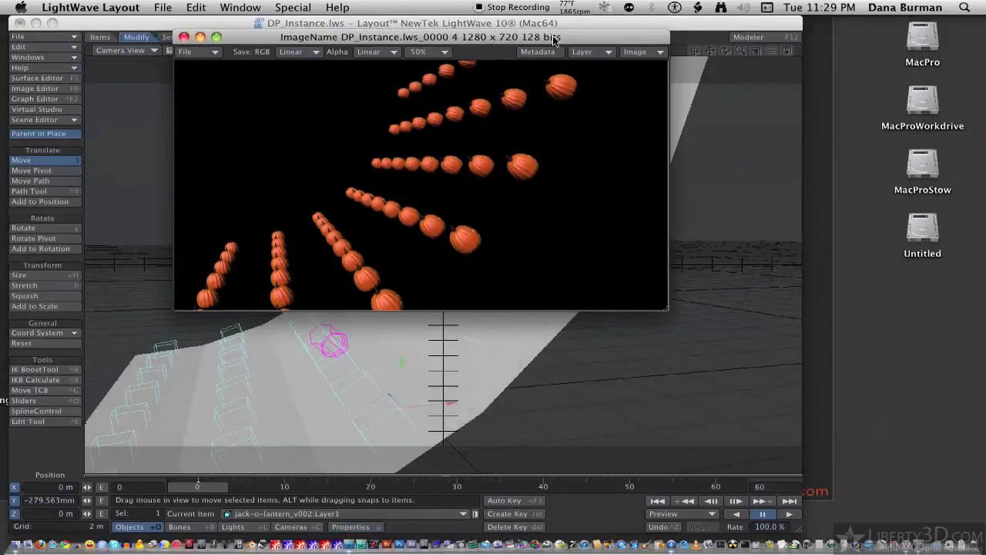
{"action": "left_click", "coordinate": [335, 509]}
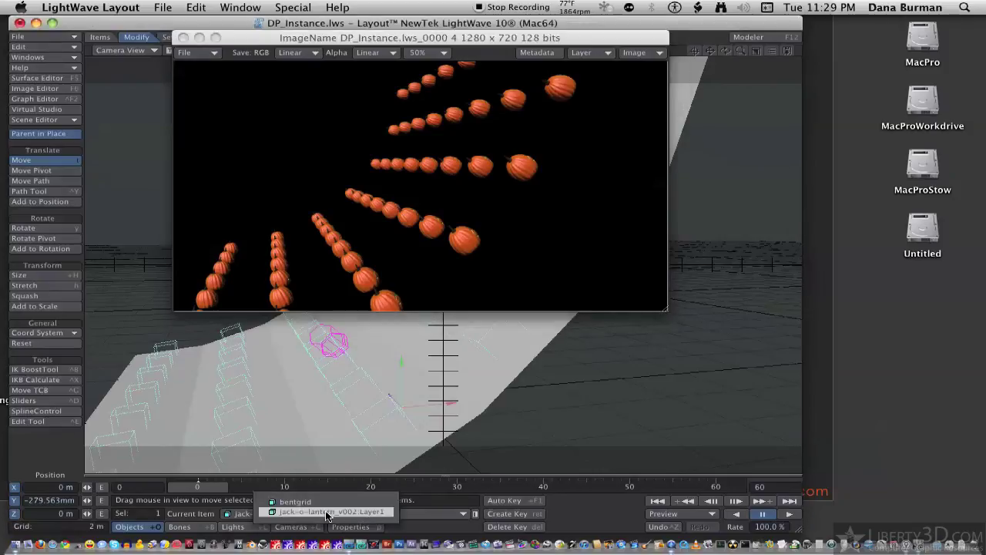
{"action": "left_click", "coordinate": [331, 518]}
- Set bentgrid's DP Instance rotation to Min H 0 and Max H 360, then render a test frame
{"action": "left_click", "coordinate": [350, 526]}
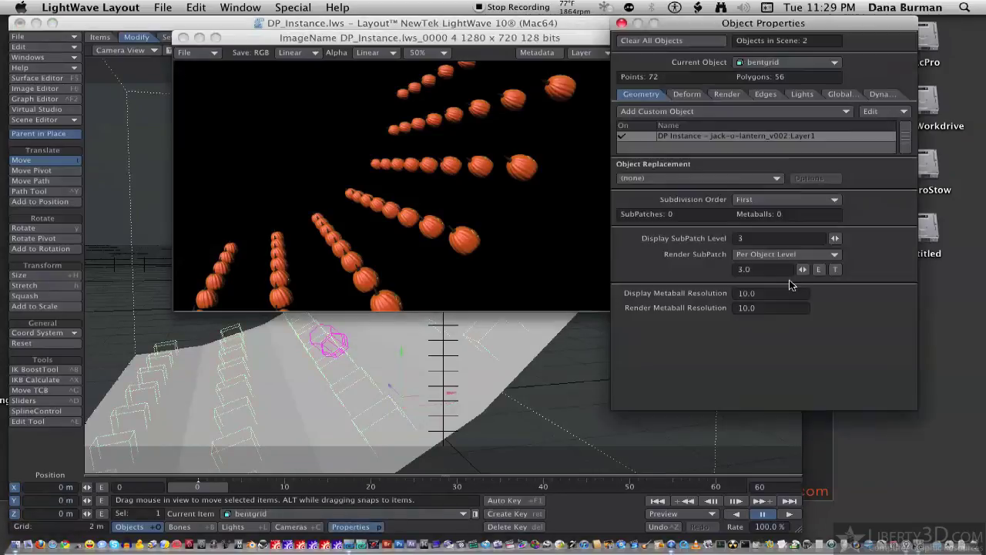
{"action": "double_click", "coordinate": [735, 136]}
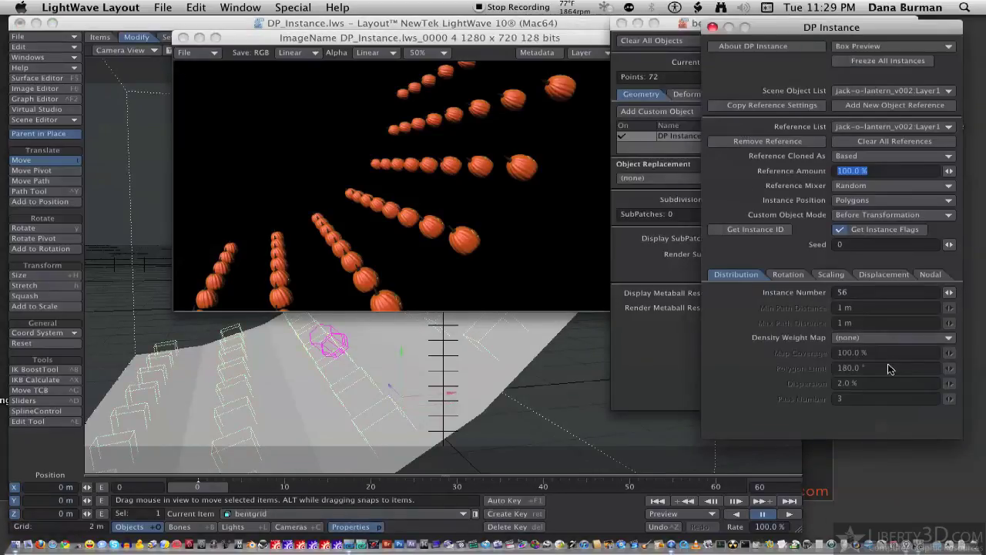
{"action": "left_click", "coordinate": [783, 276]}
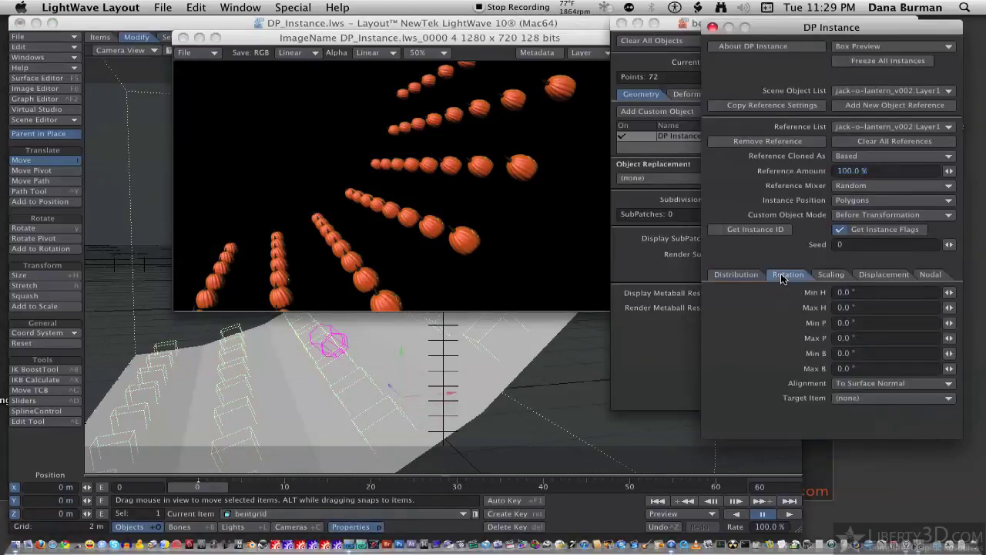
{"action": "left_click", "coordinate": [865, 293]}
{"action": "type", "text": "9"}
{"action": "key", "text": "Tab"}
{"action": "type", "text": "36"}
{"action": "key", "text": "Return"}
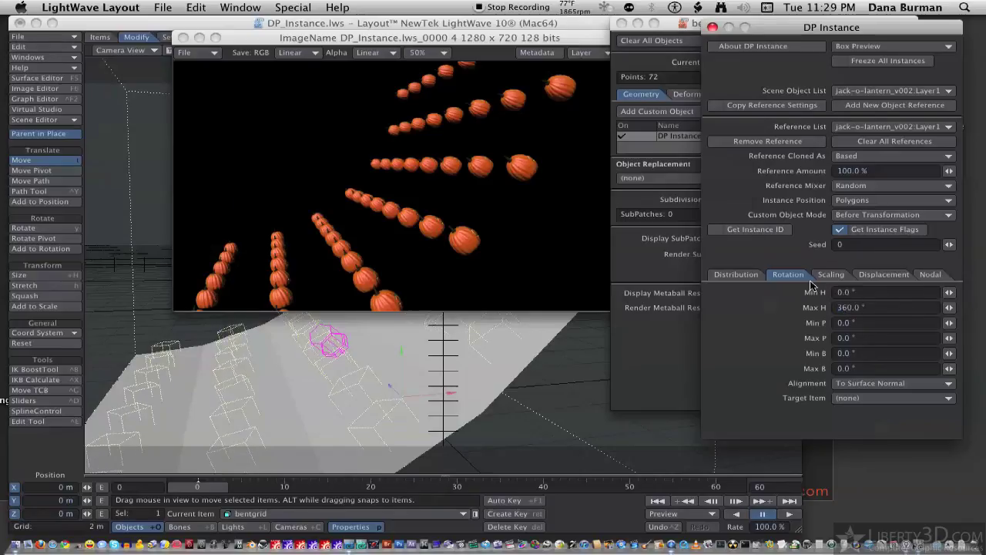
{"action": "key", "text": "F9"}
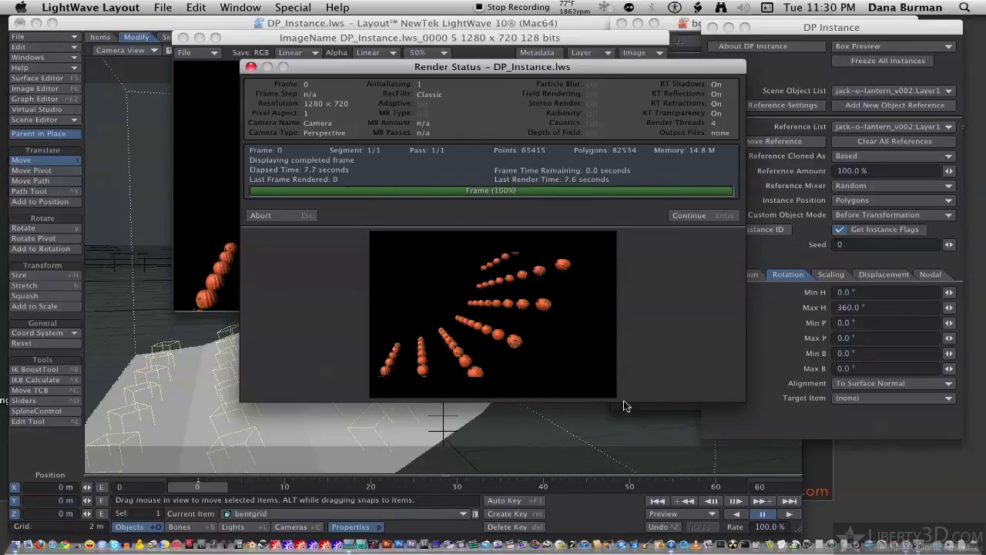
{"action": "left_click", "coordinate": [686, 215]}
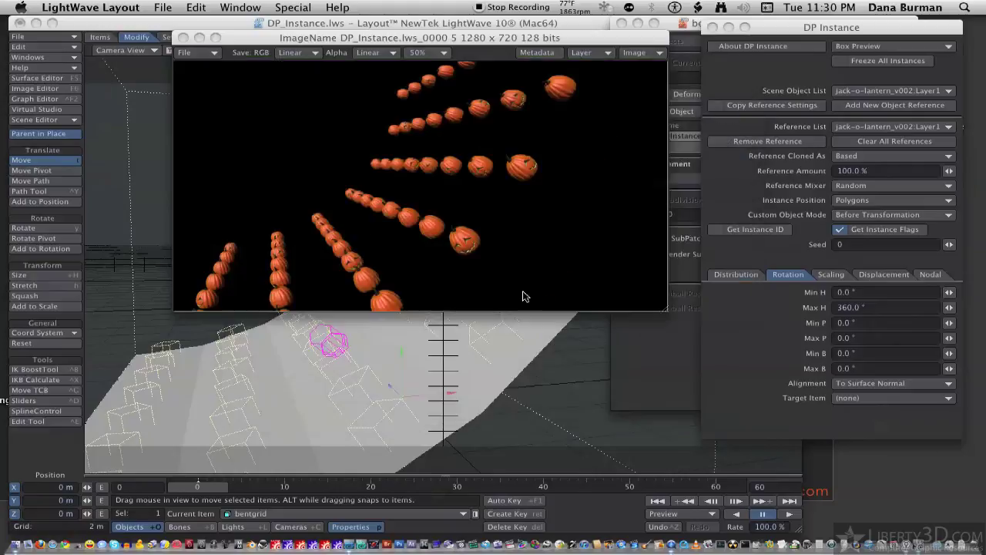
- Set DP Instance Min H and Max H both to 90° and render a check frame
{"action": "left_click", "coordinate": [871, 292]}
{"action": "type", "text": "90"}
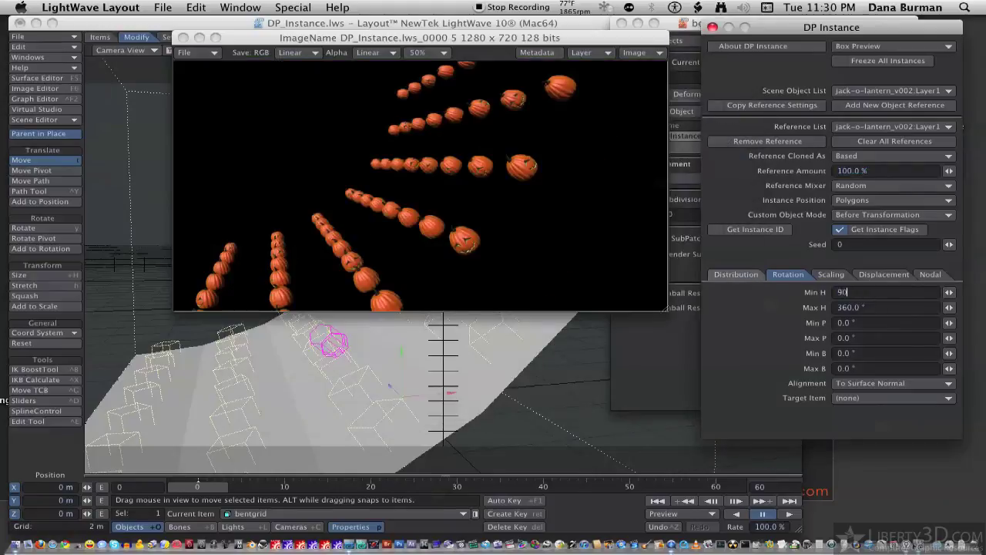
{"action": "key", "text": "Tab"}
{"action": "type", "text": "90"}
{"action": "key", "text": "Tab"}
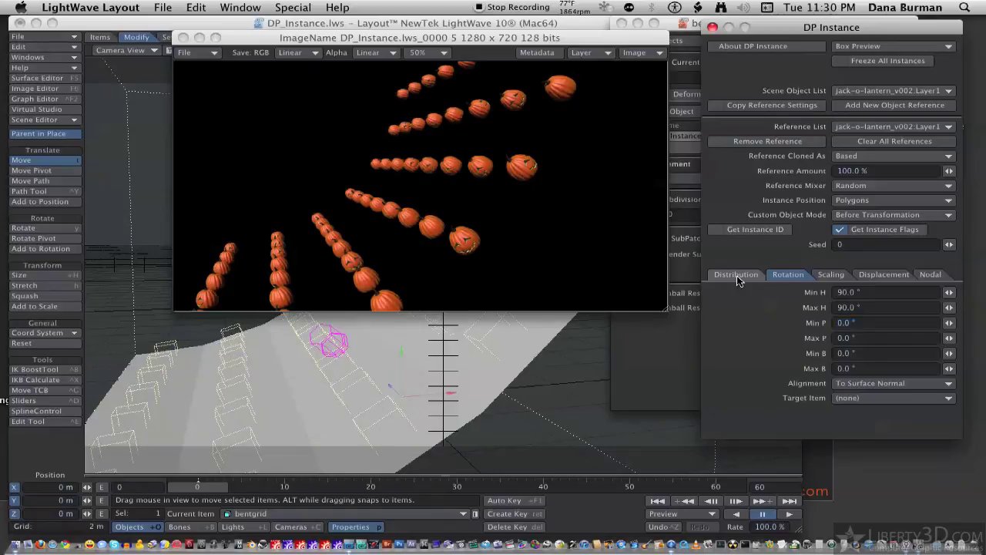
{"action": "key", "text": "F9"}
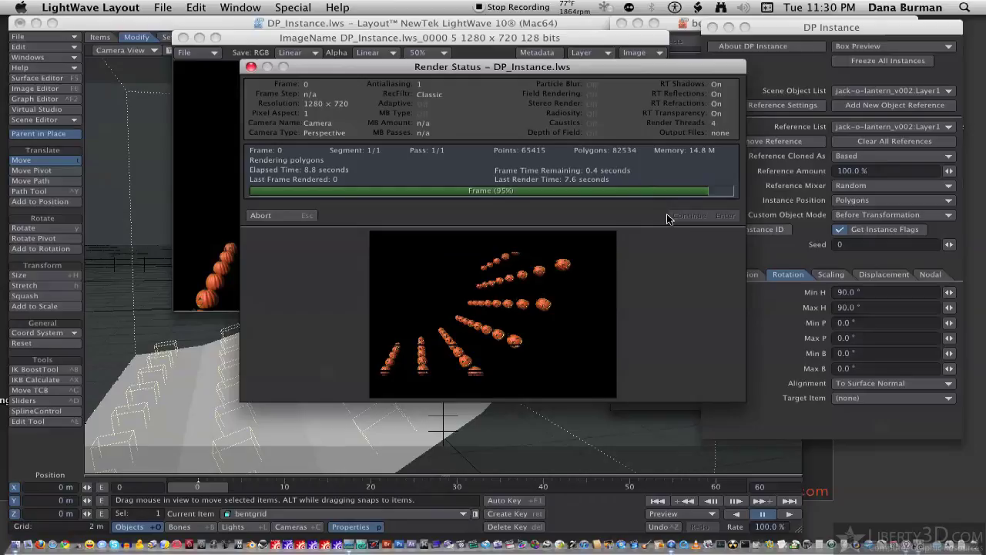
{"action": "left_click", "coordinate": [691, 218]}
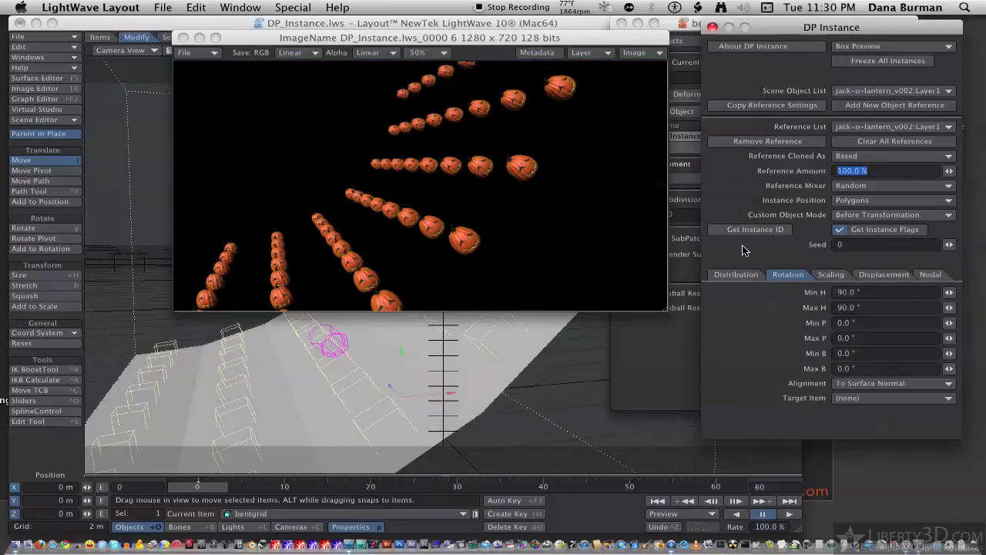
- Set DP Instance's Instance Position to Surface, render frame 0, and move the image viewer aside
{"action": "left_click", "coordinate": [840, 202]}
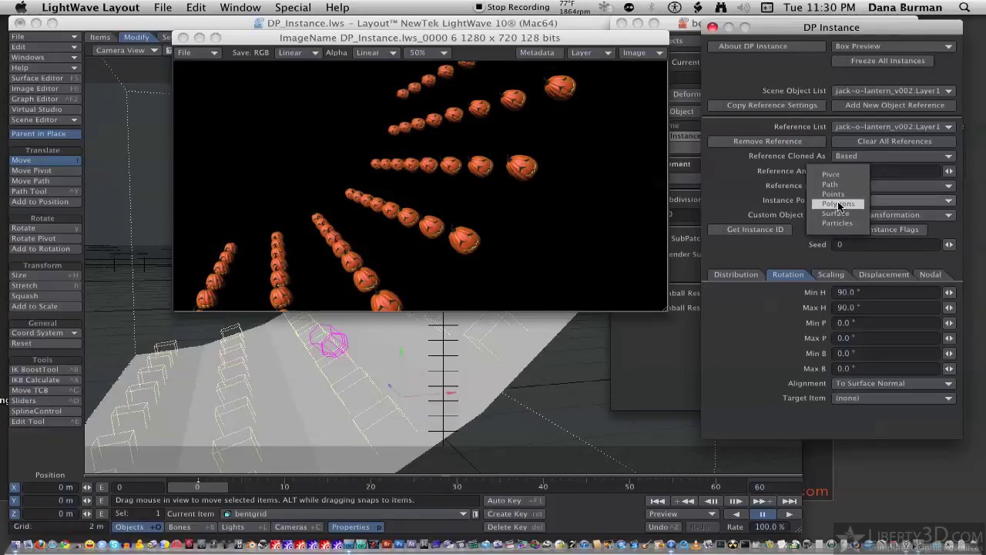
{"action": "left_click", "coordinate": [838, 214]}
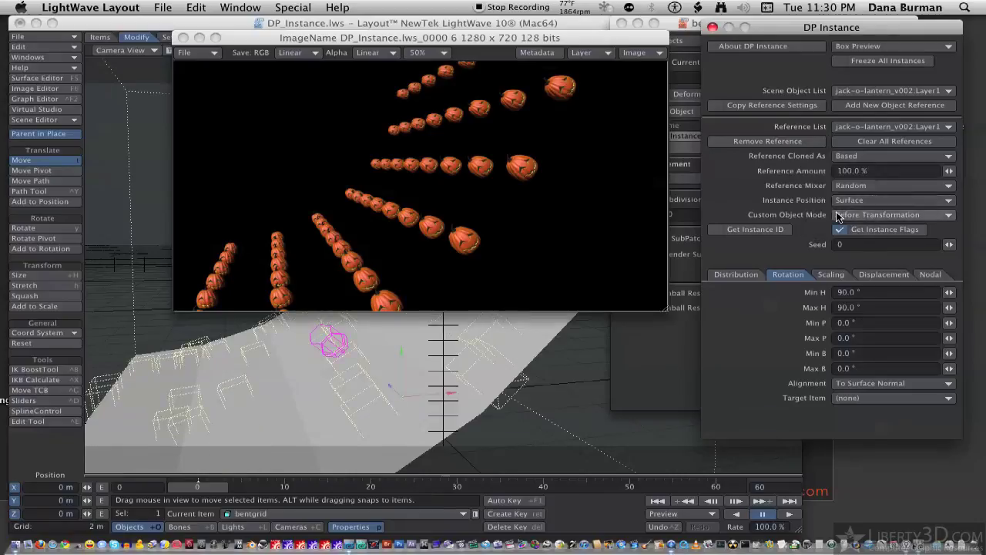
{"action": "left_click", "coordinate": [456, 367]}
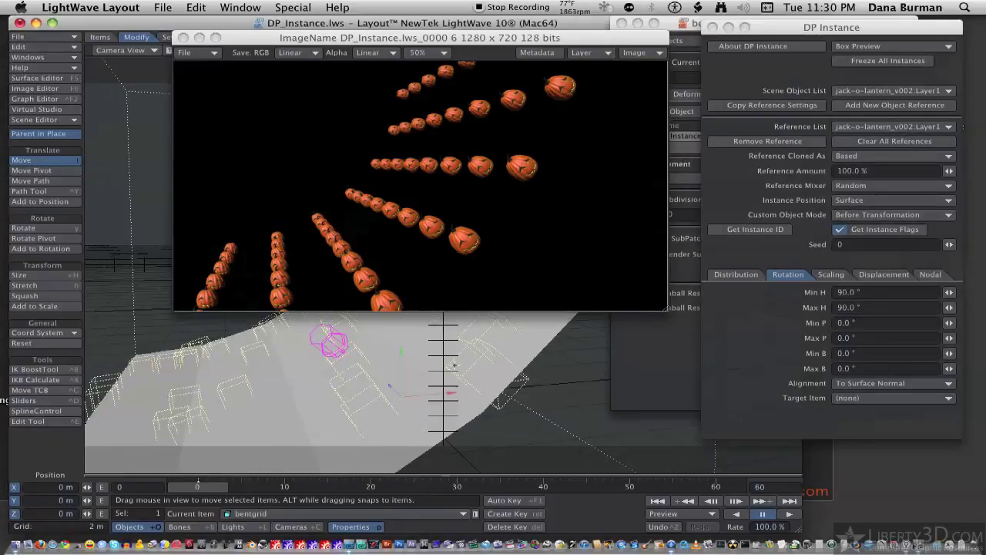
{"action": "key", "text": "F9"}
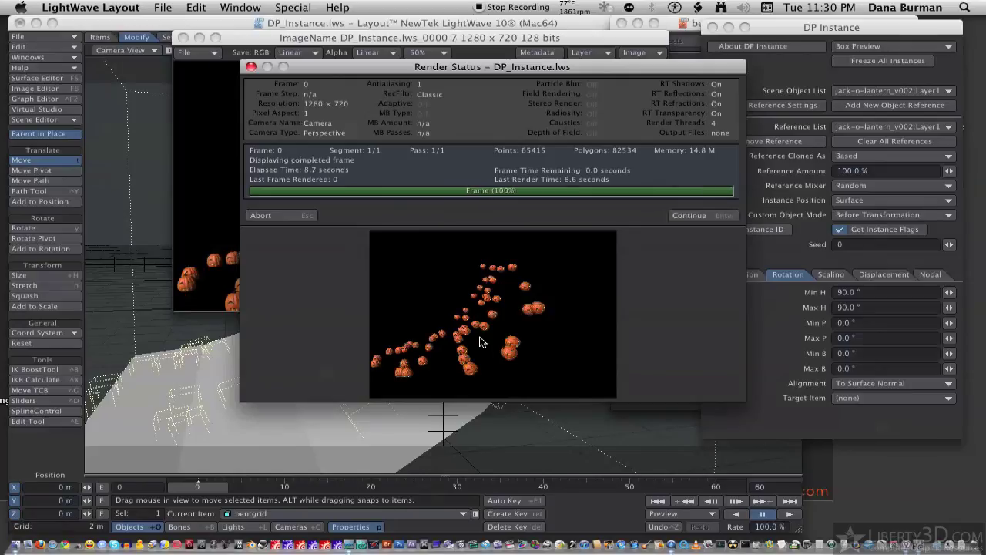
{"action": "left_click", "coordinate": [703, 215]}
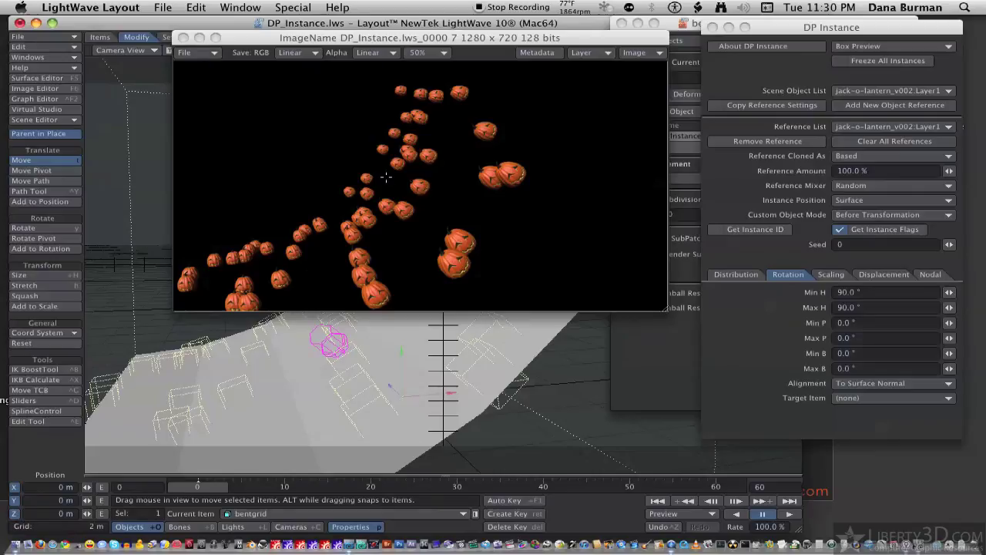
{"action": "left_click_drag", "start_coordinate": [331, 37], "coordinate": [278, 116]}
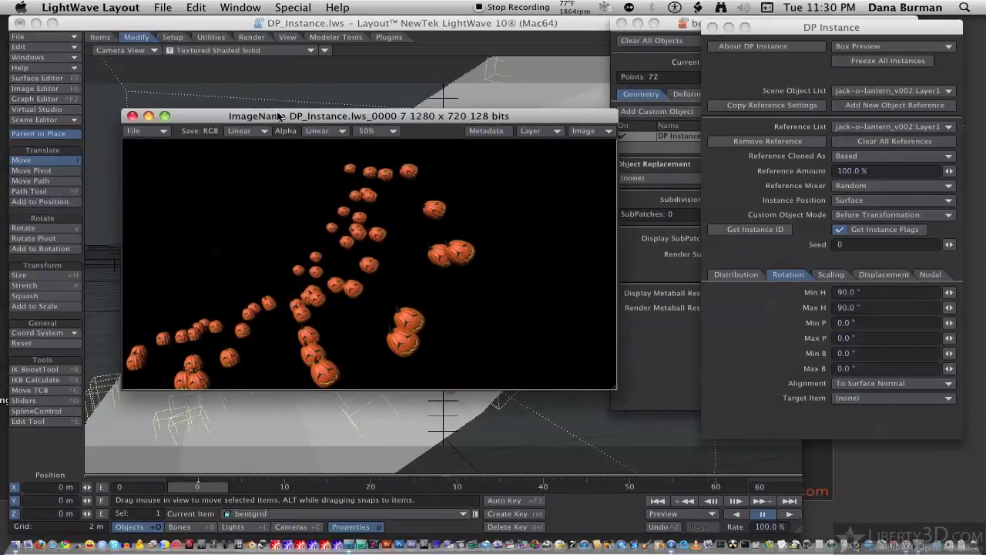